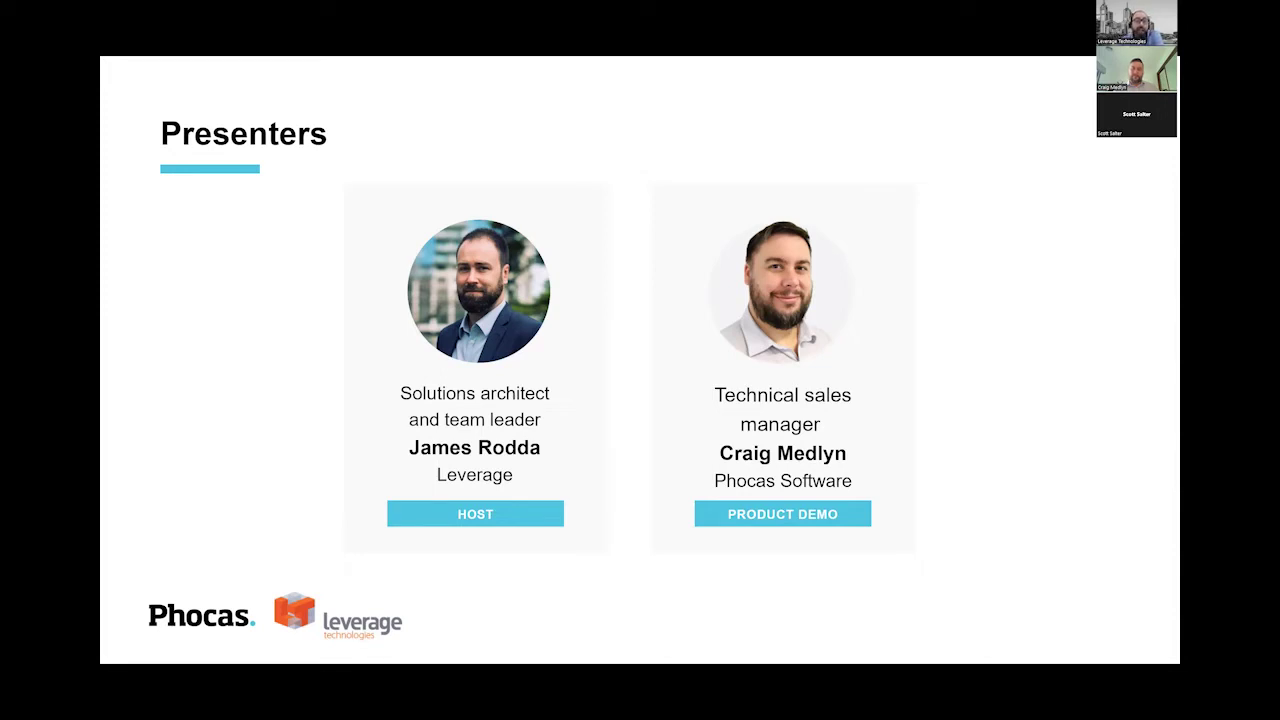
Advance the shared slideshow from the Presenters slide to the Housekeeping slide
key(Right)
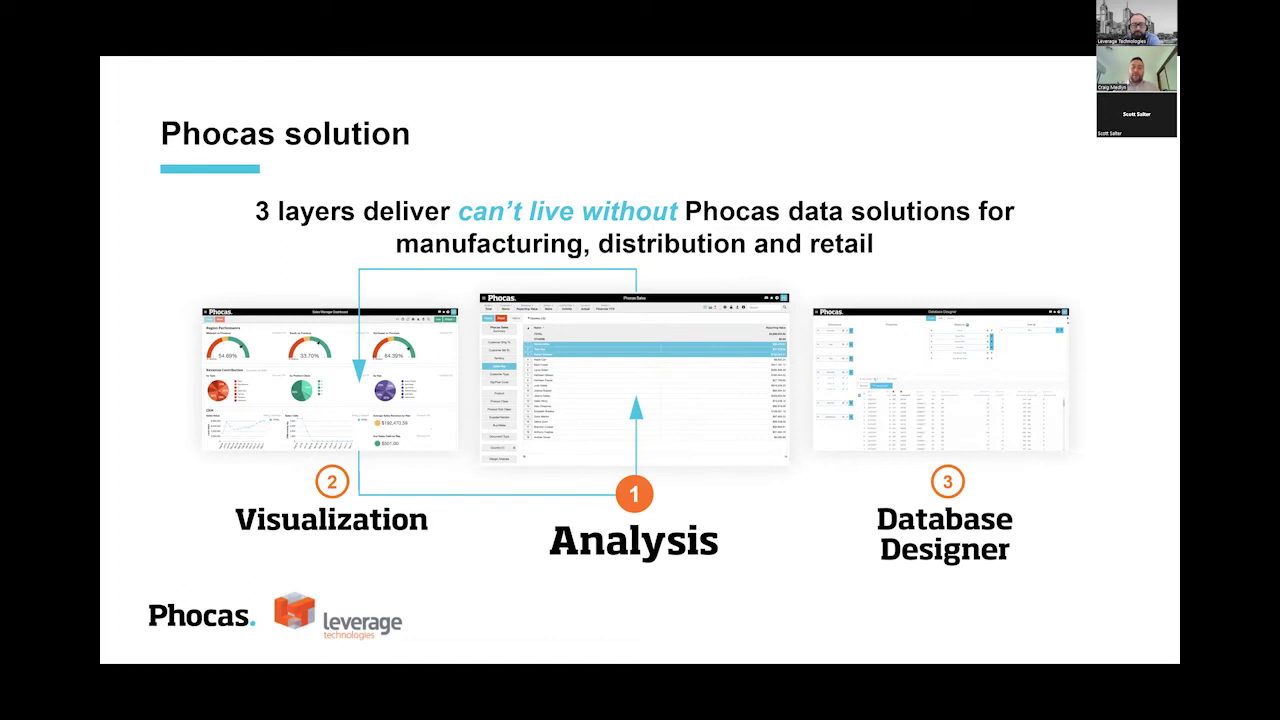
Advance from the Phocas solution slide to the Target customer slide
key(Right)
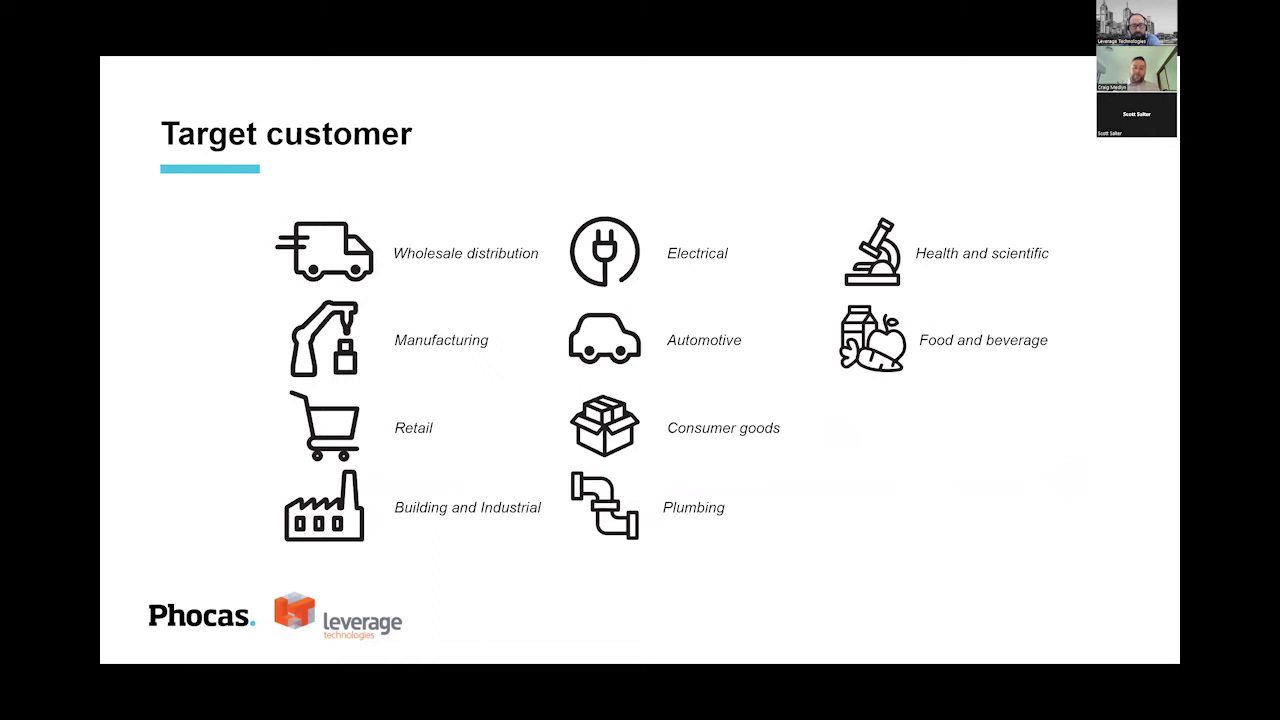
Advance past Customer proof points to slide 11, Demo, and exit the slideshow
key(Right)
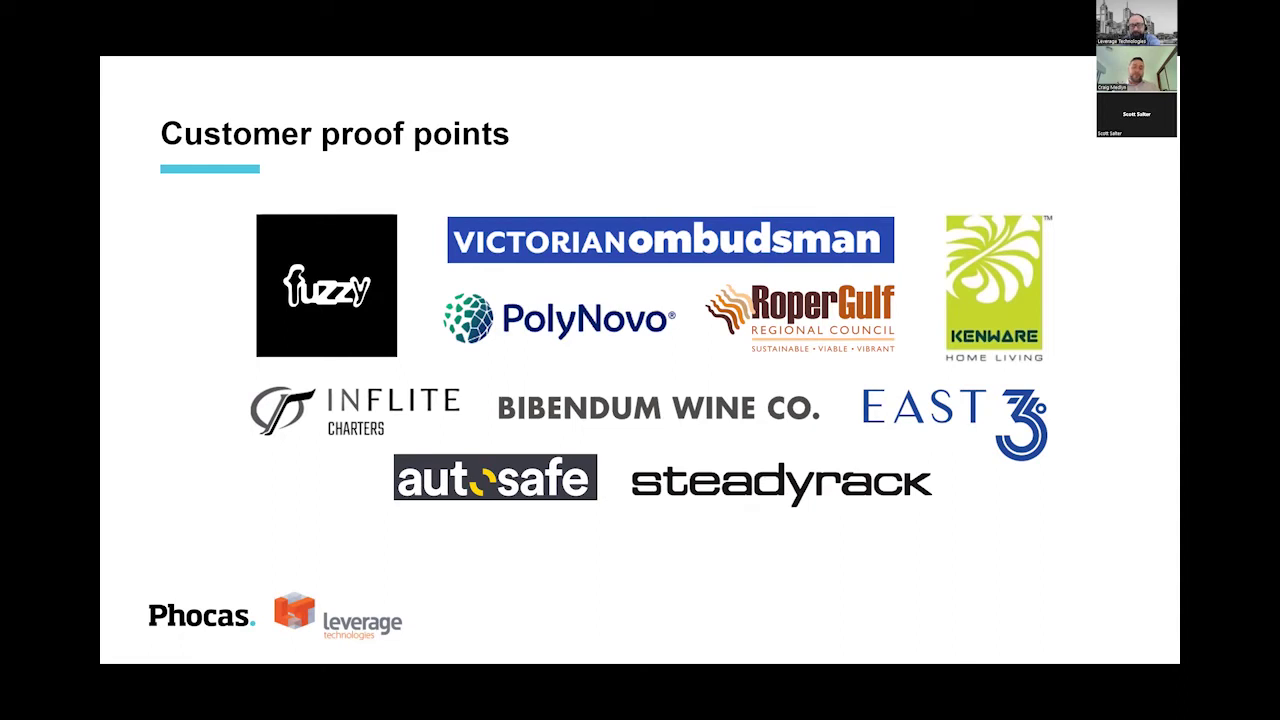
key(Right)
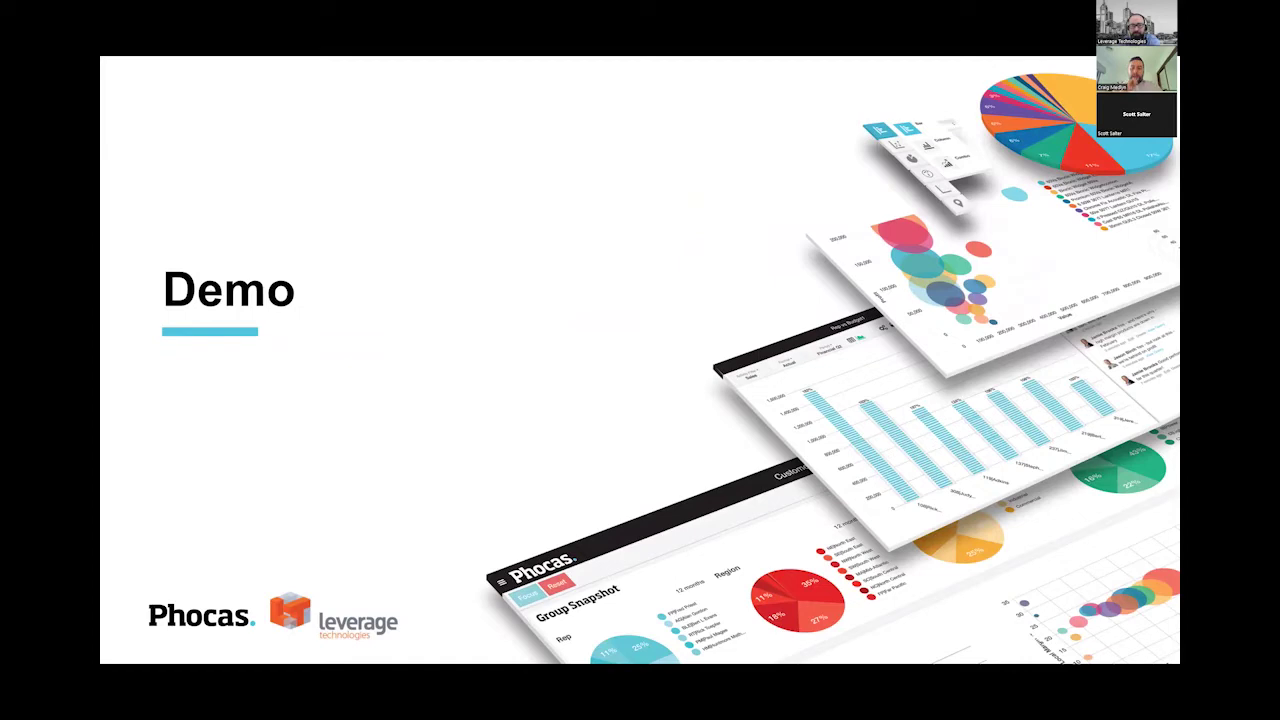
key(Escape)
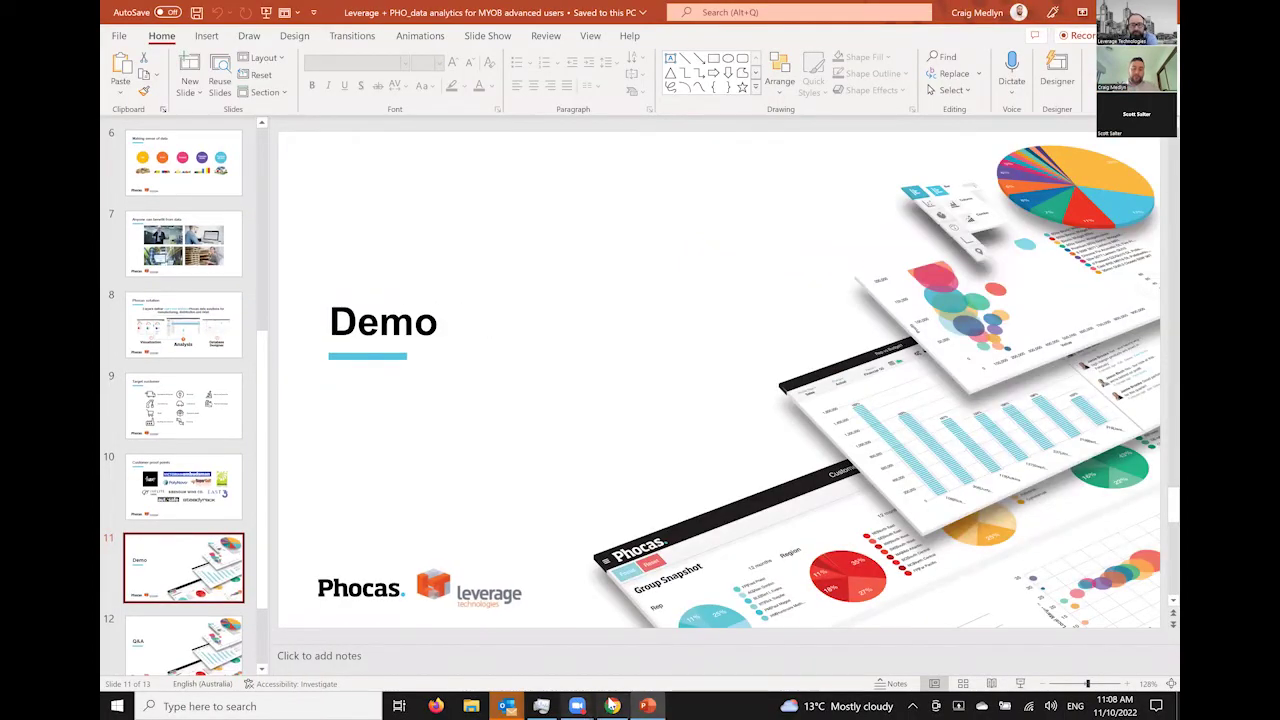
Bring the Phocas MYOB Advanced dashboard forward and open the Sales Rolling 12 Months grid
click(612, 706)
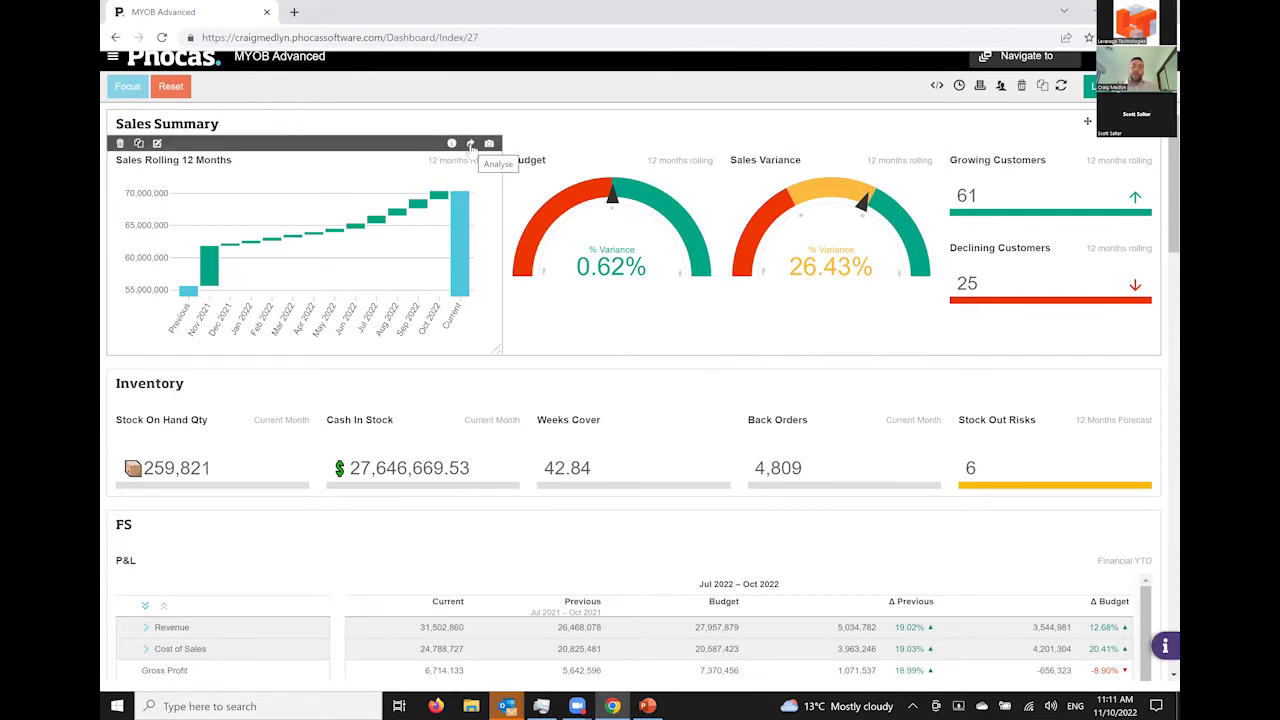
click(471, 146)
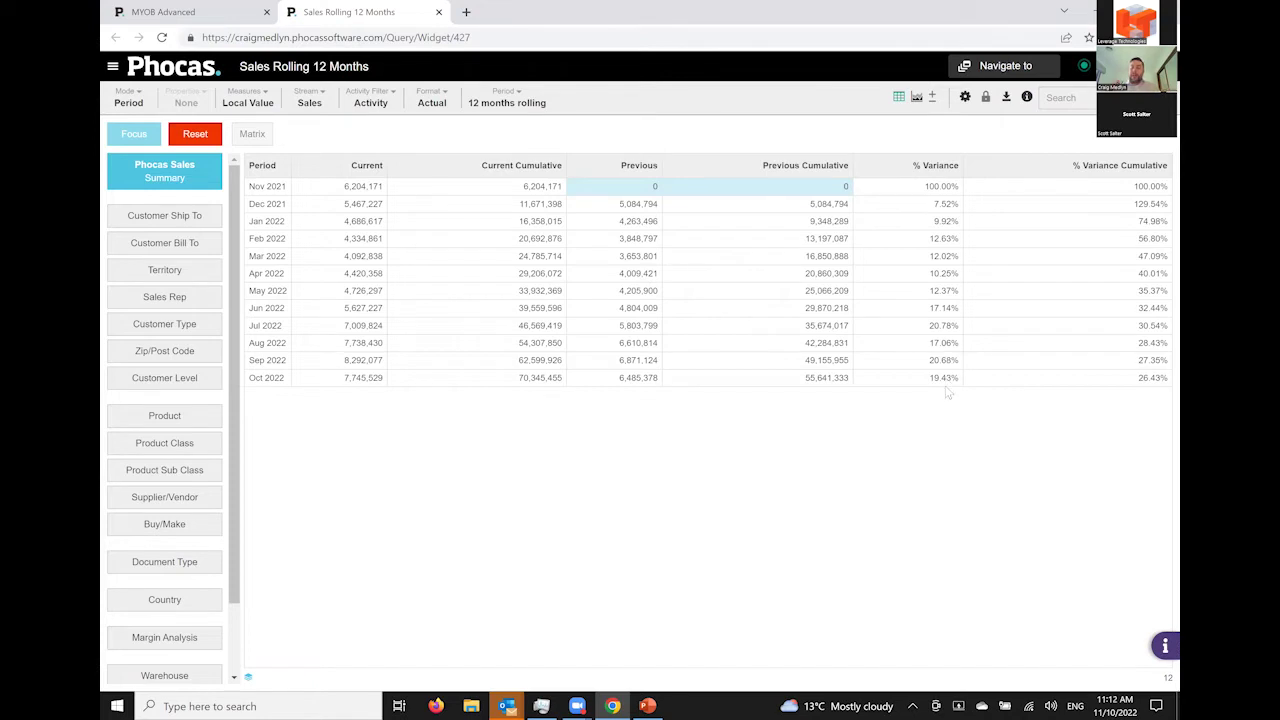
Set the period to Last 3 Months, then Previous month (Sep 2022), then start a Custom period
click(510, 104)
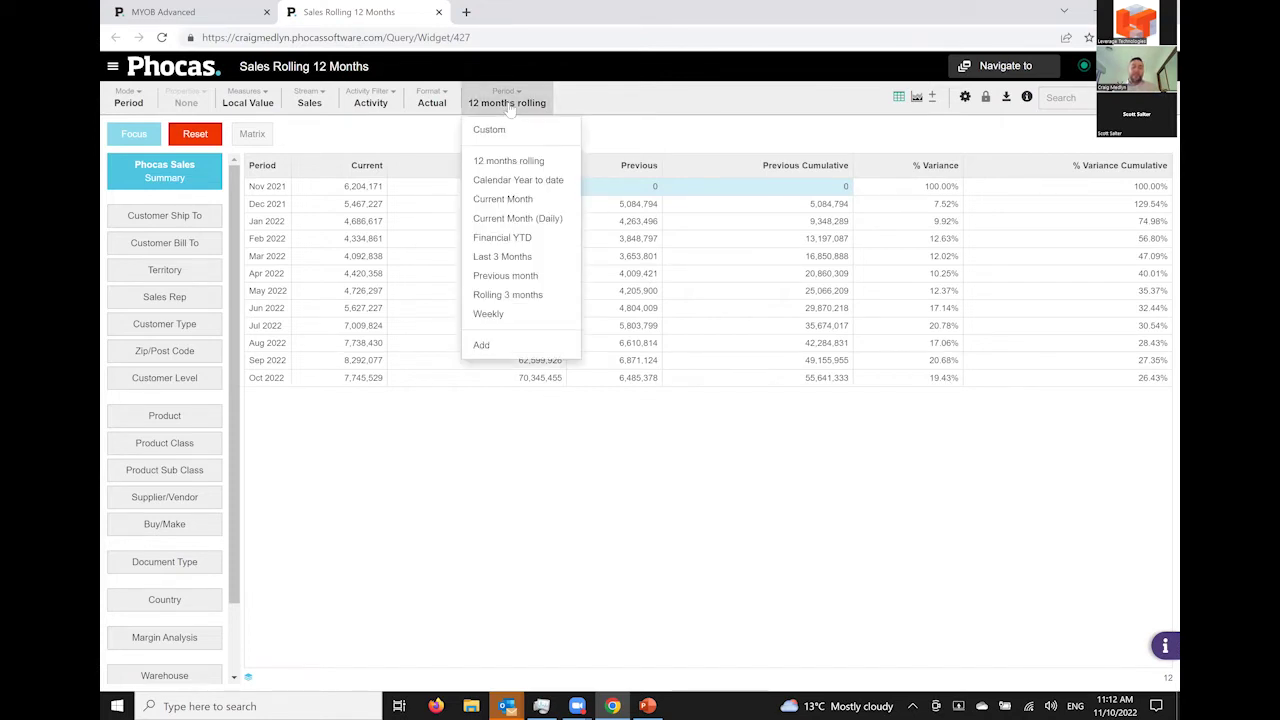
click(565, 258)
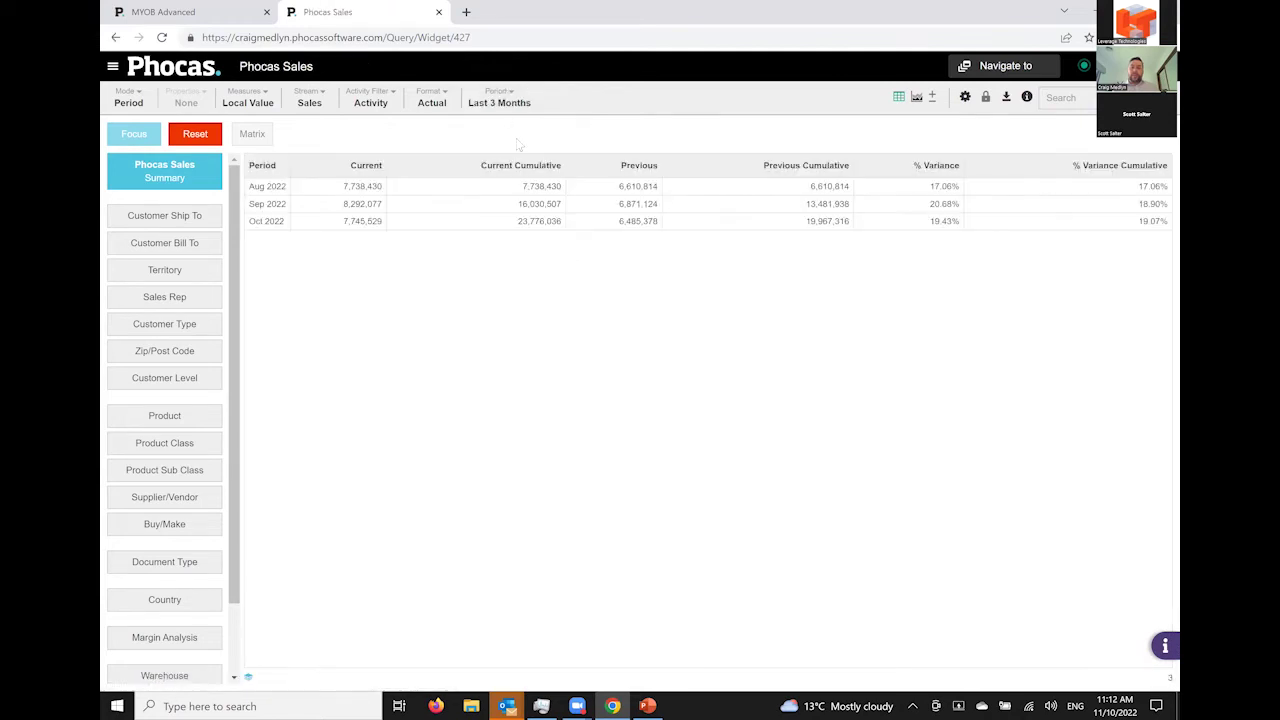
click(510, 108)
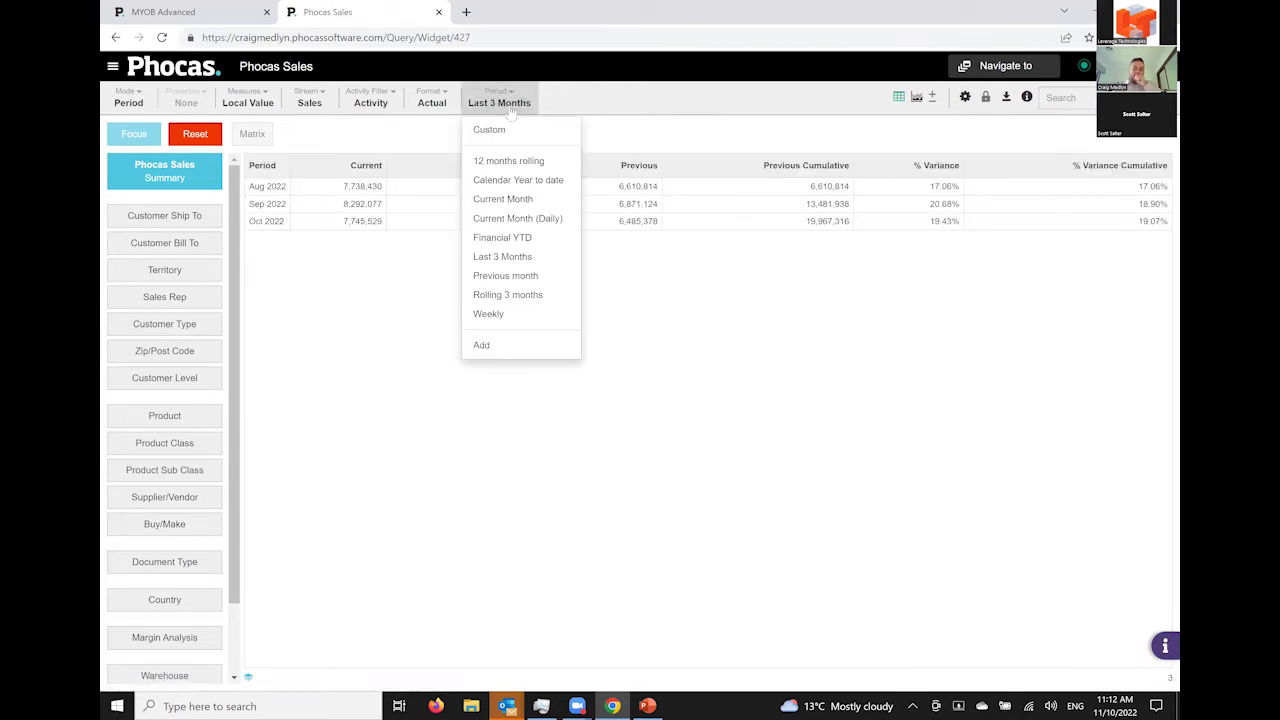
click(571, 283)
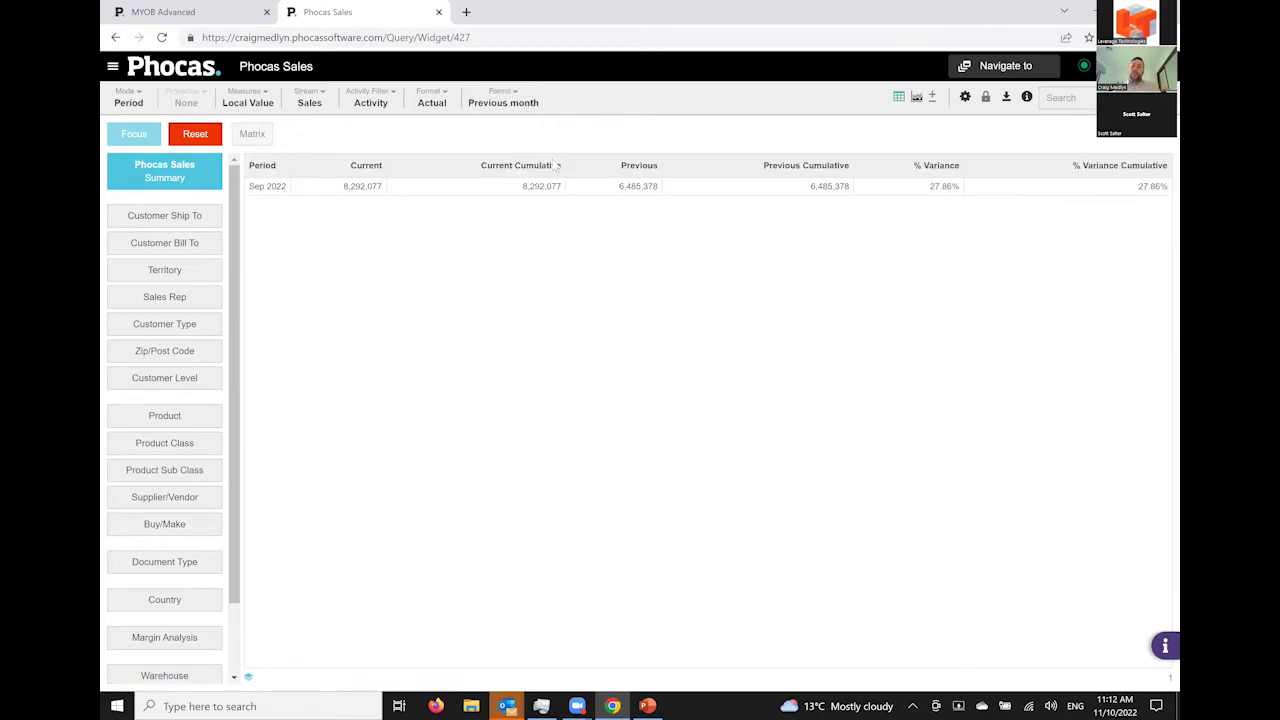
click(519, 106)
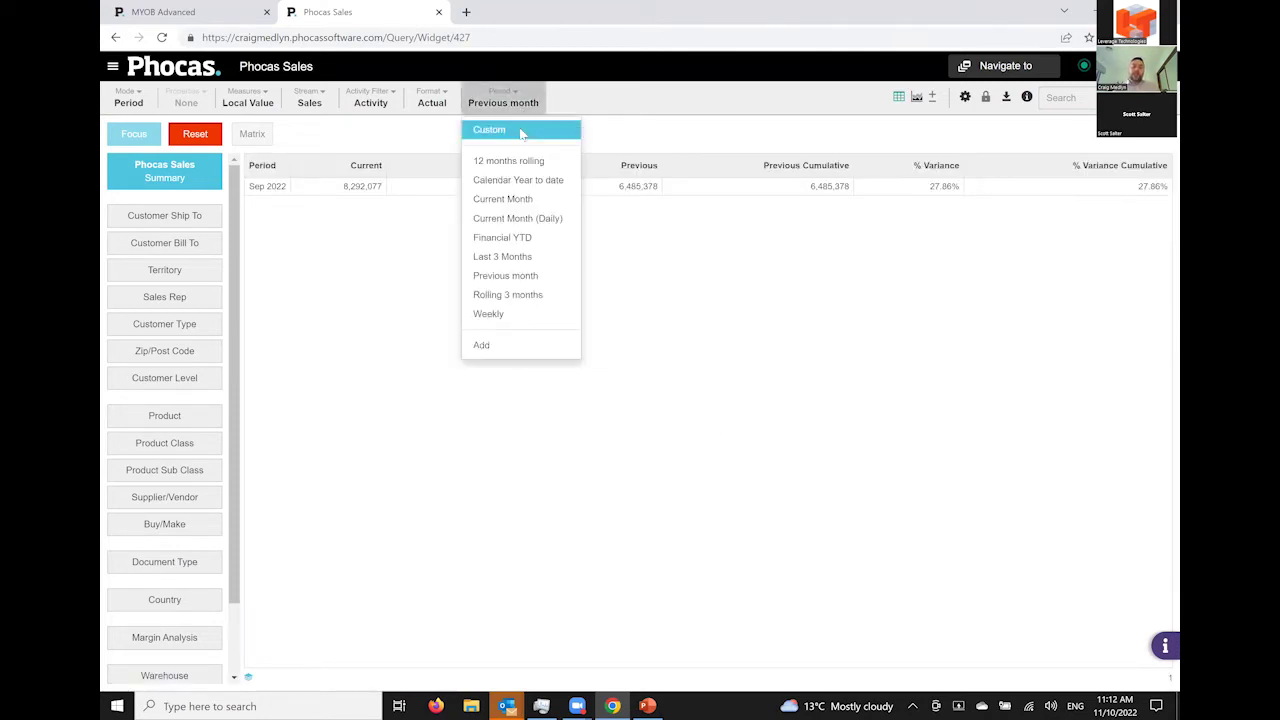
click(520, 131)
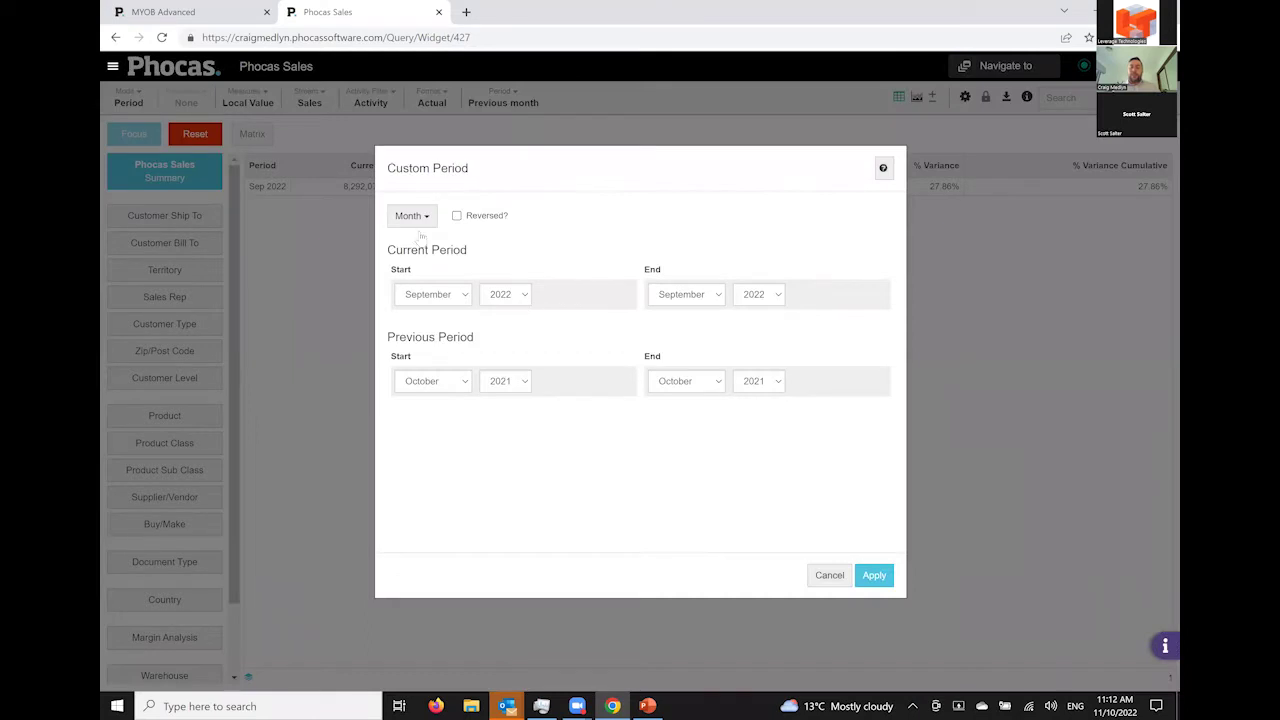
Review the Custom period's Month option, cancel it, and switch back to 12 months rolling
click(412, 216)
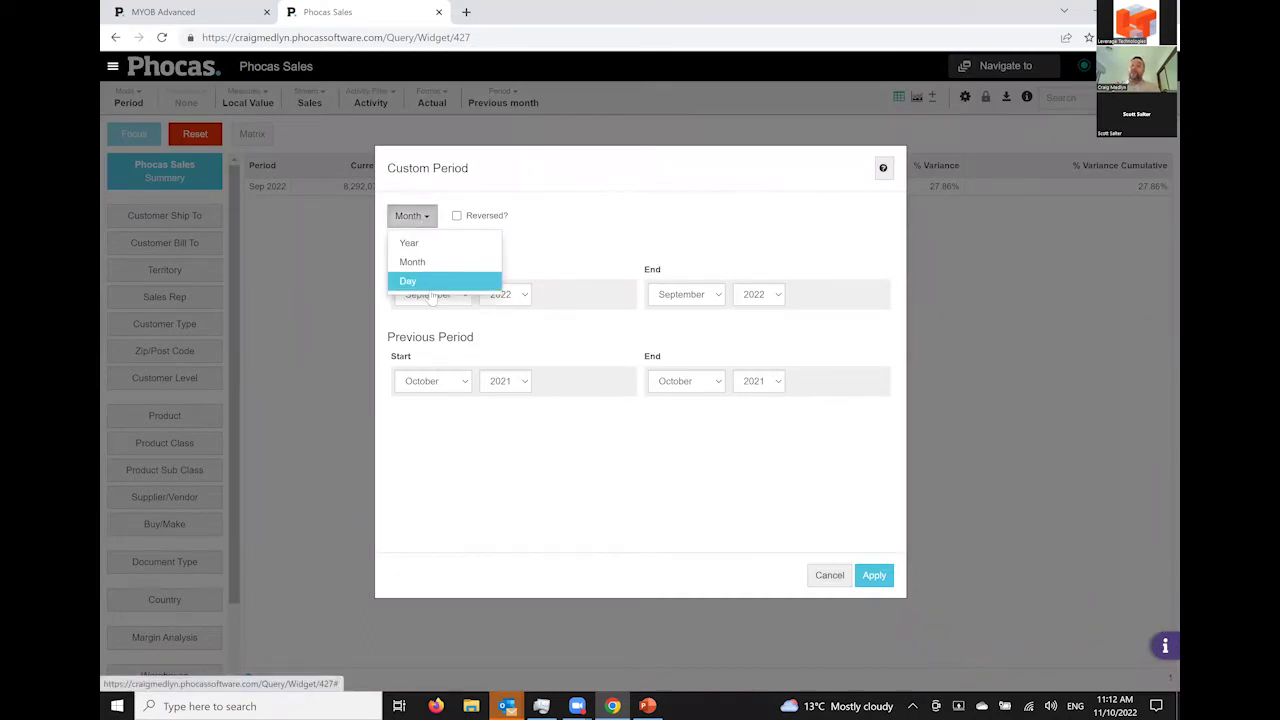
click(634, 245)
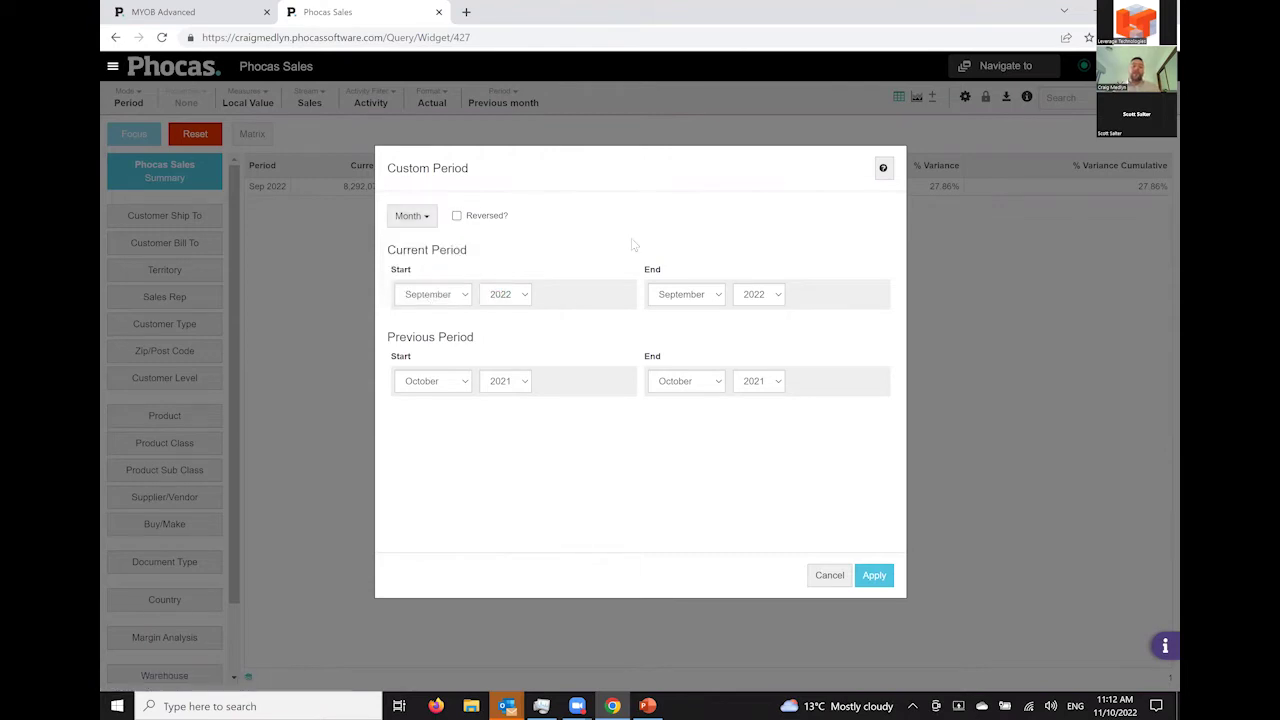
click(829, 575)
click(515, 103)
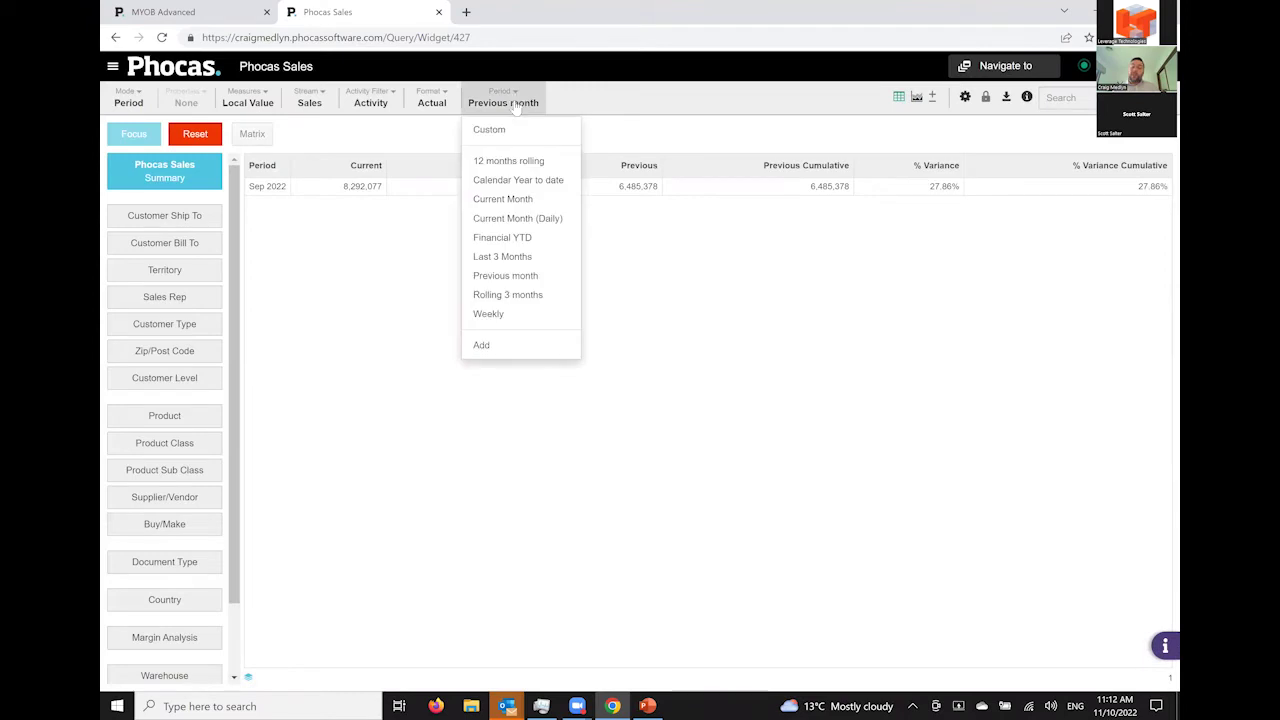
click(540, 162)
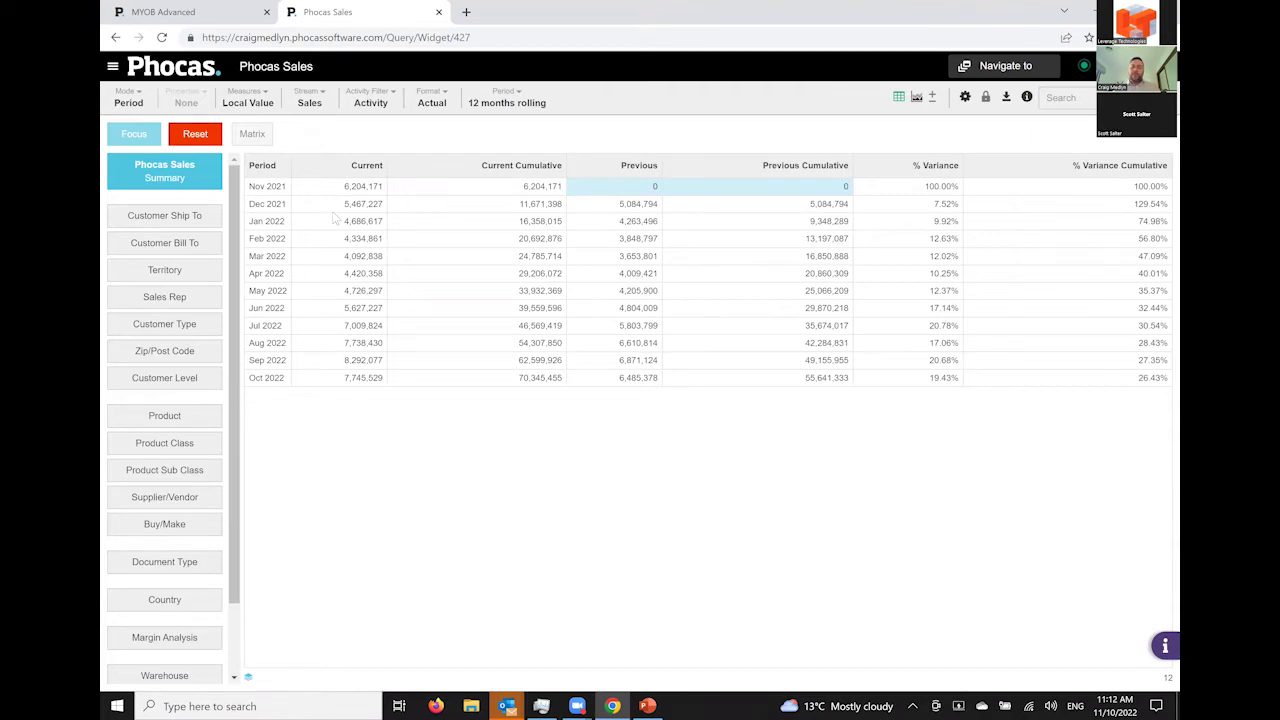
Break the rolling sales down by Customer Ship To, then by Sales Rep with monthly columns
click(183, 218)
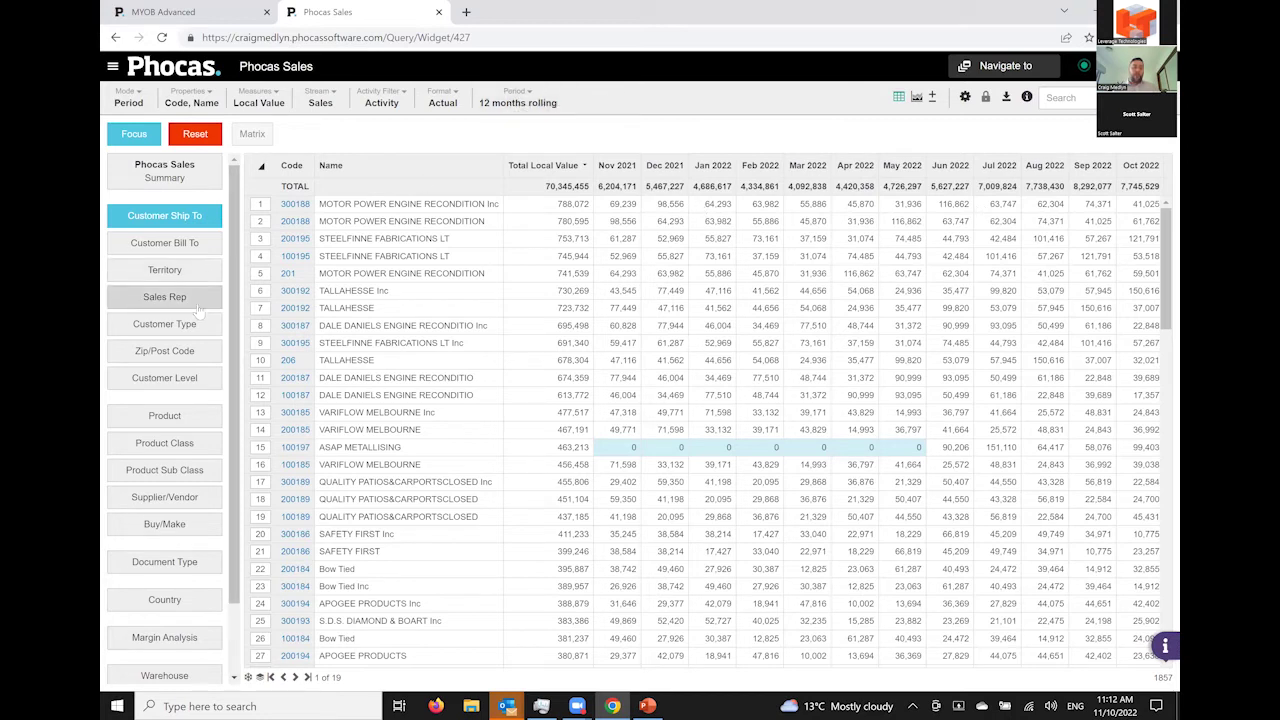
click(164, 297)
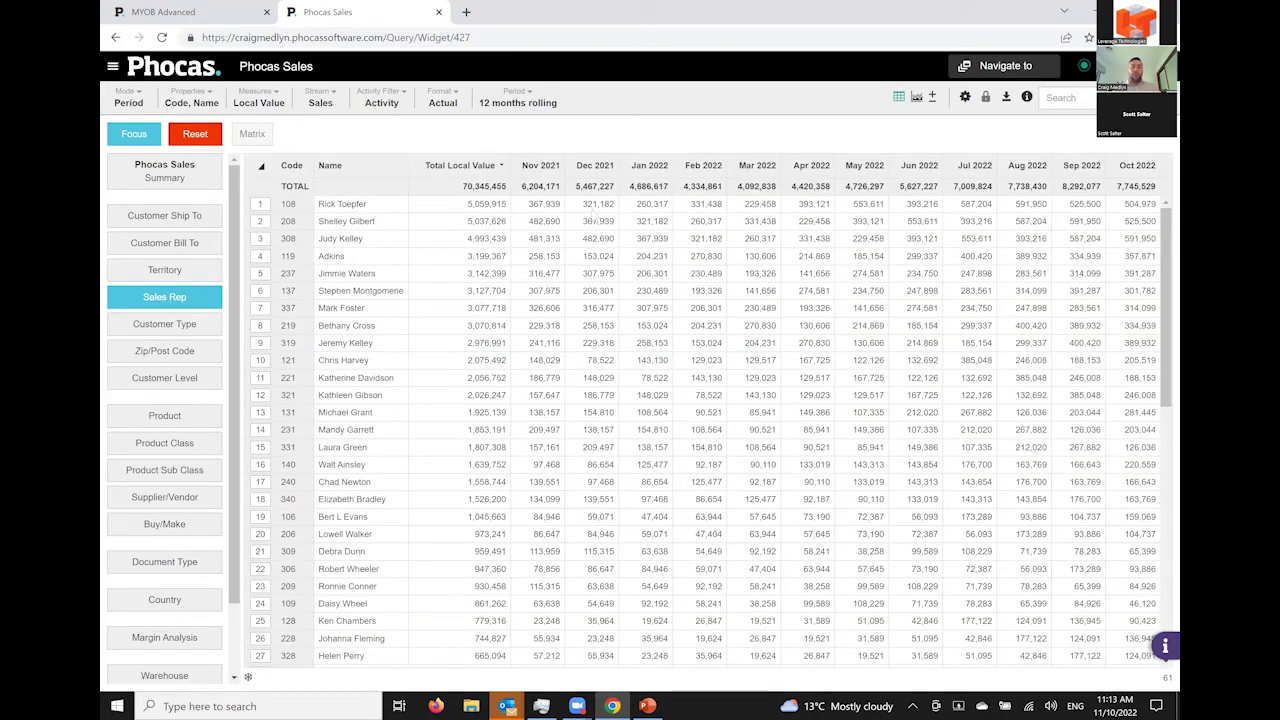
click(132, 104)
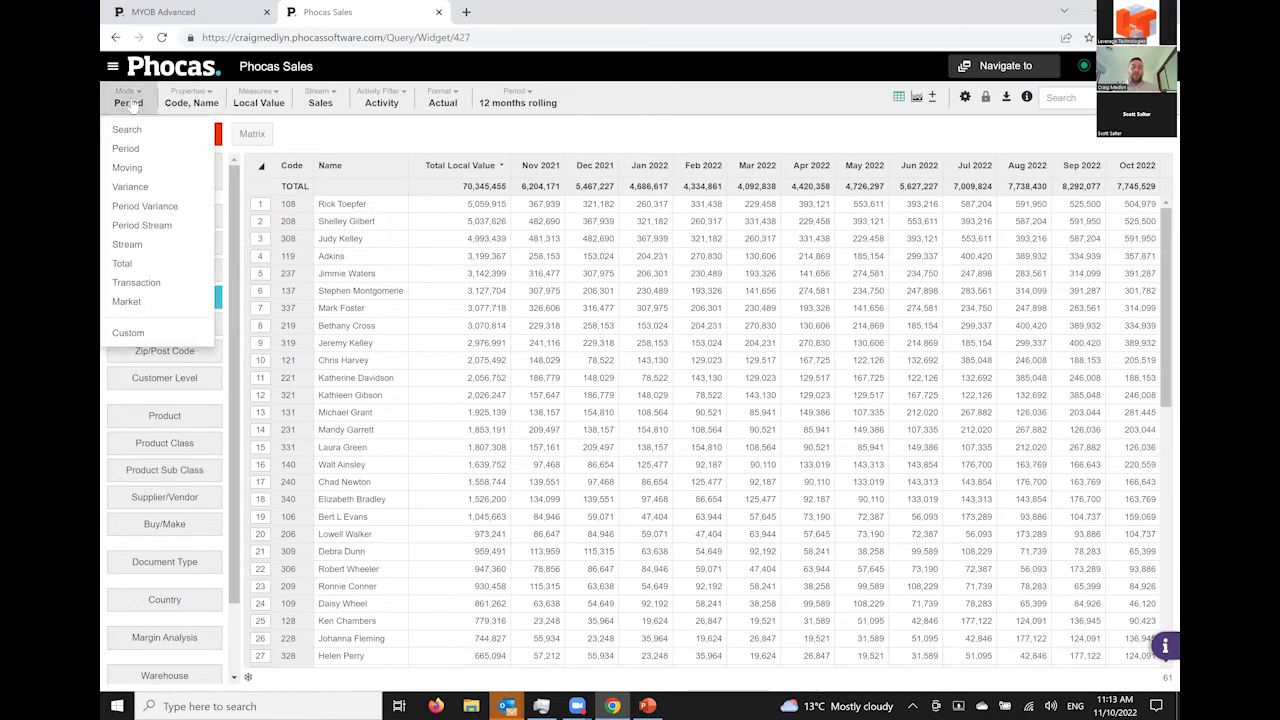
Switch to Variance mode and sort reps ascending so the -195,261 decline comes first
click(164, 190)
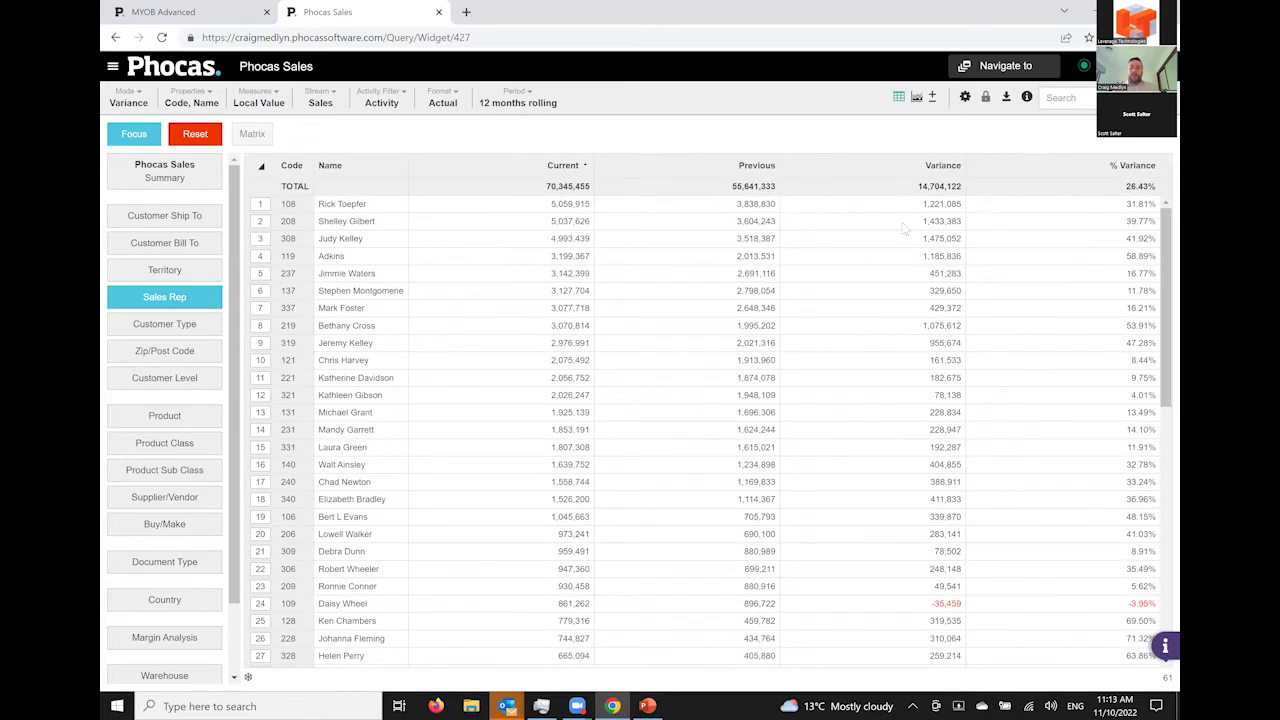
click(940, 166)
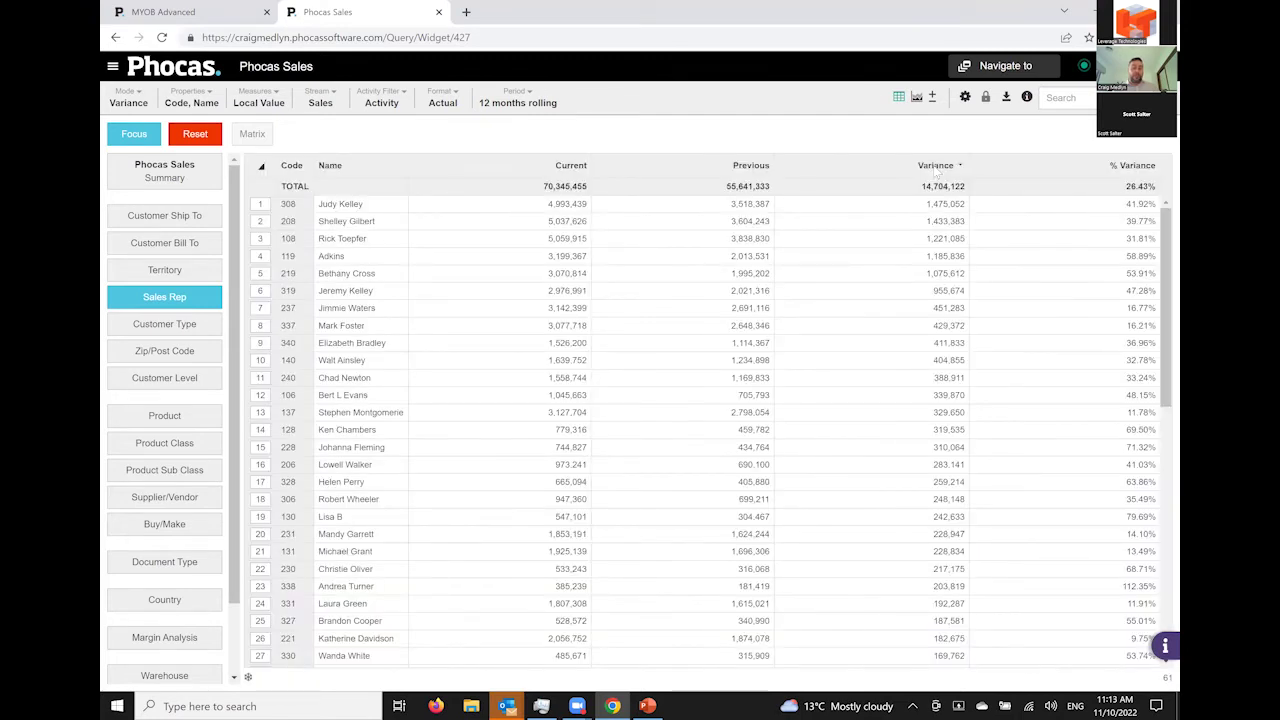
click(936, 168)
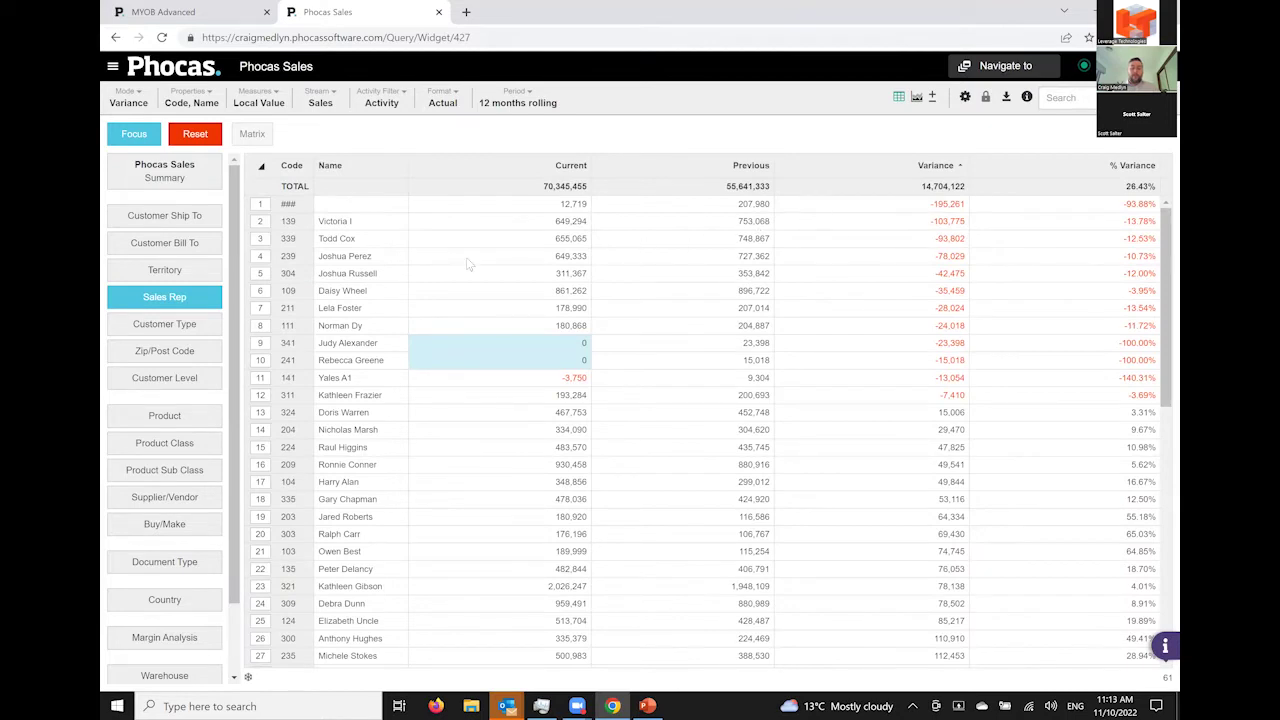
Focus on the seven declining reps (rows 2–8), then on the Lights & Lamps product class
drag(264, 226, 265, 330)
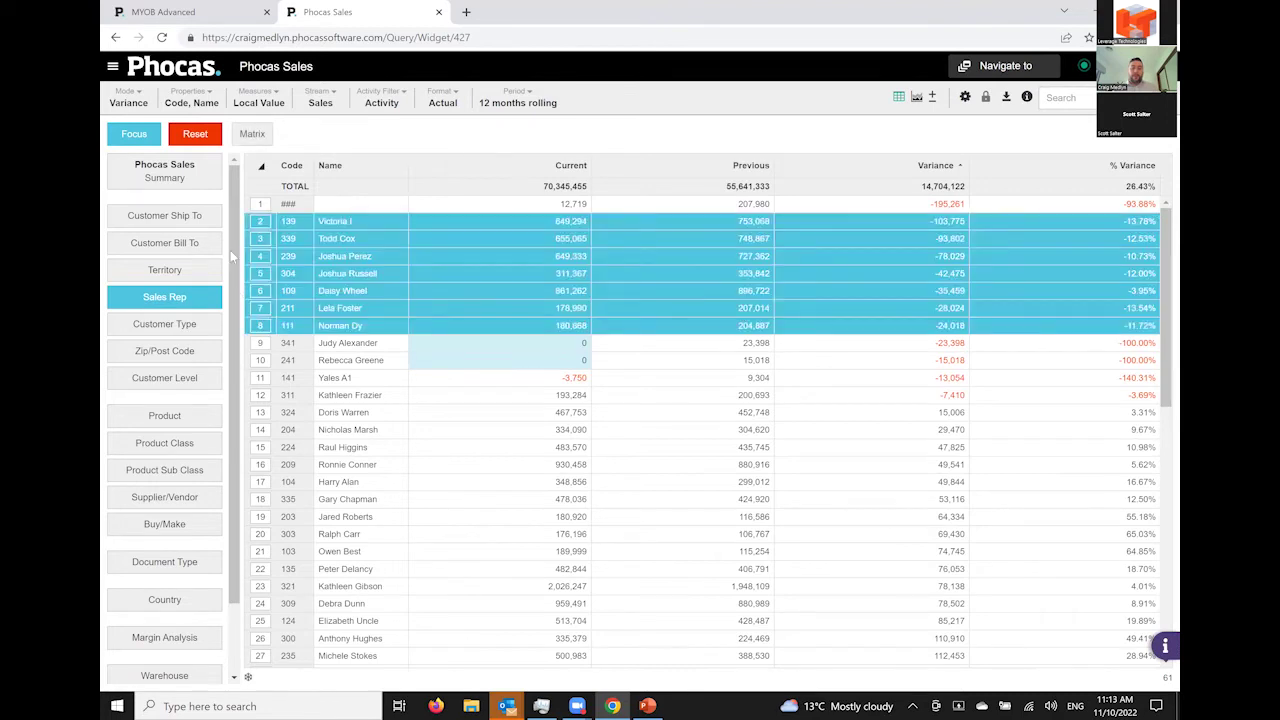
click(134, 134)
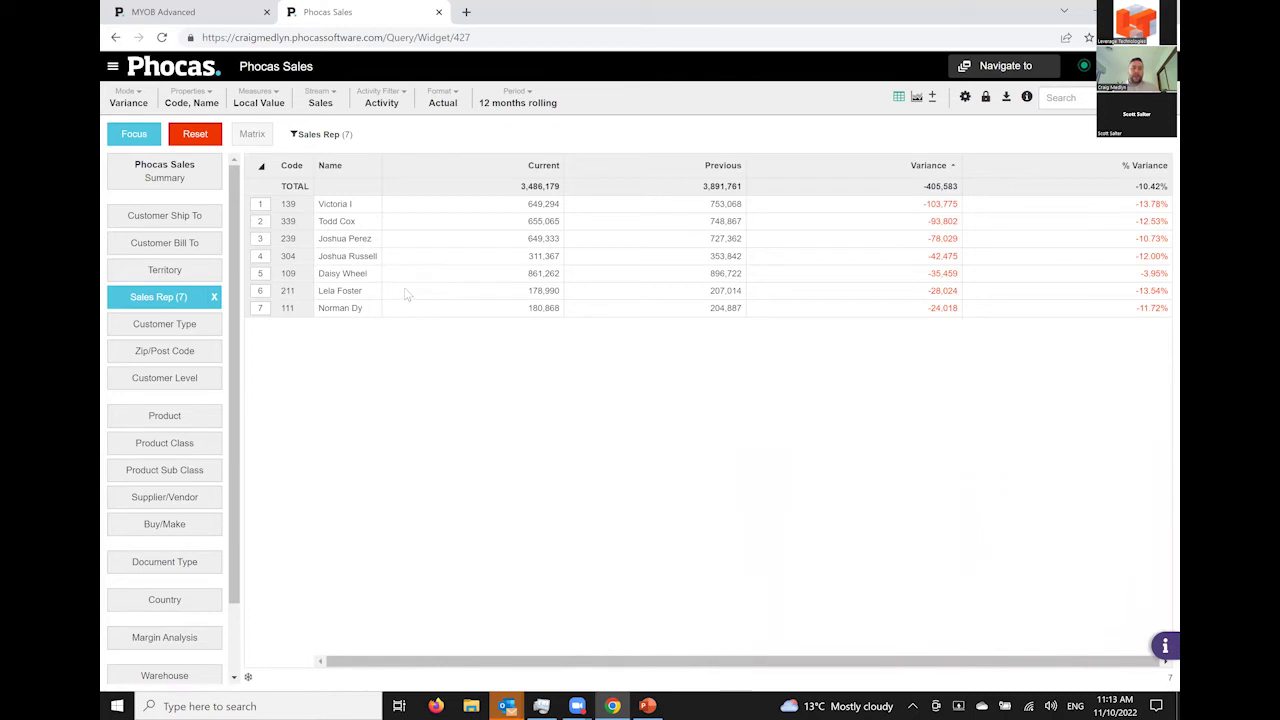
click(208, 450)
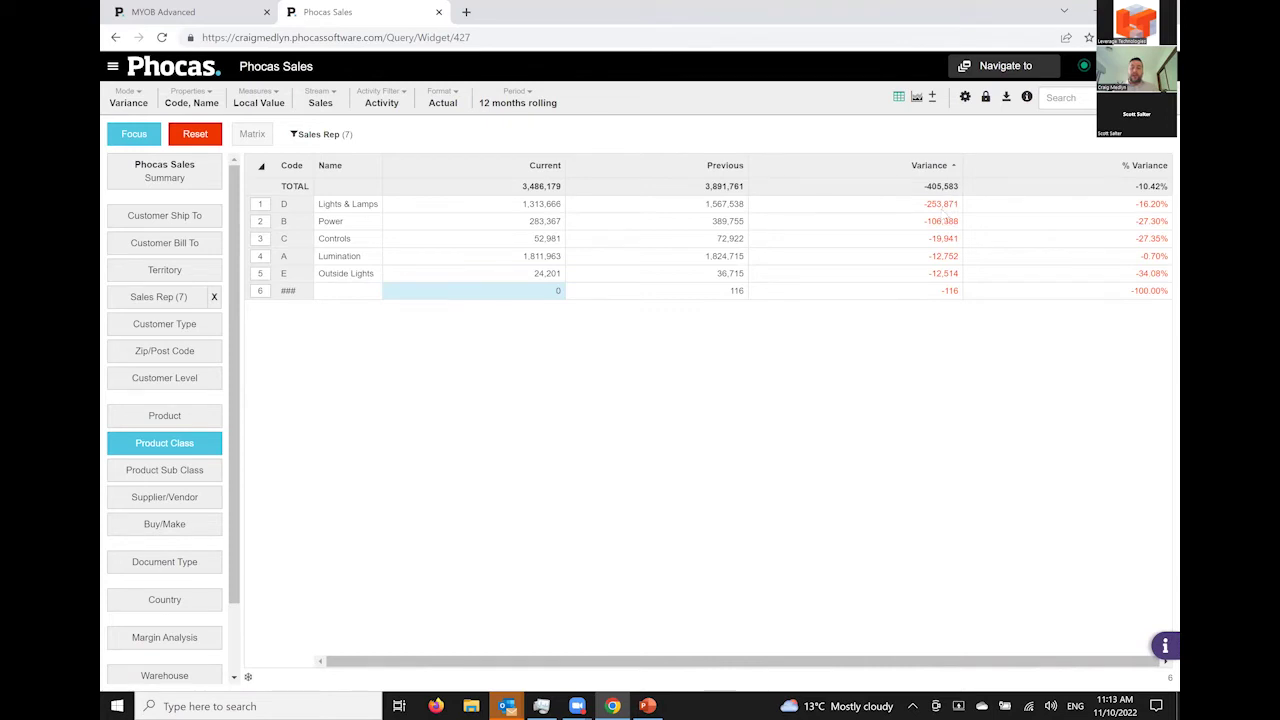
click(268, 206)
click(132, 136)
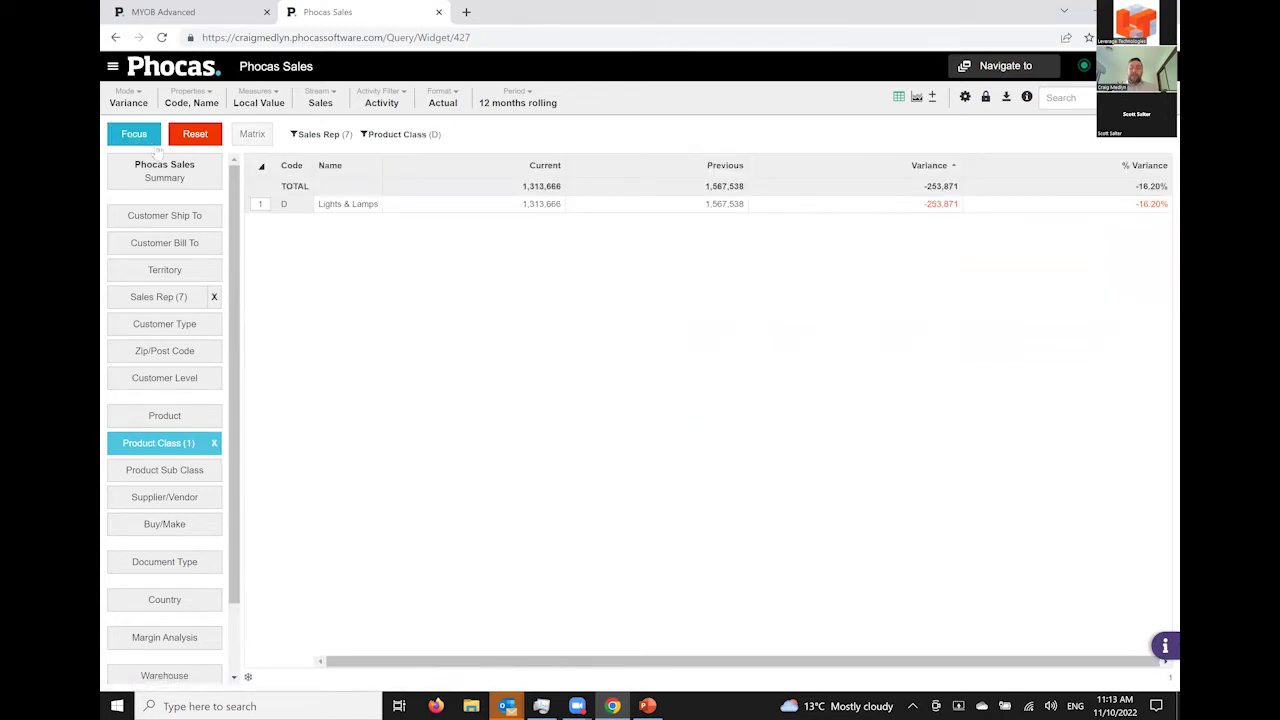
Focus on the four worst-declining Lights & Lamps sub classes and list them by Customer Ship To
click(195, 470)
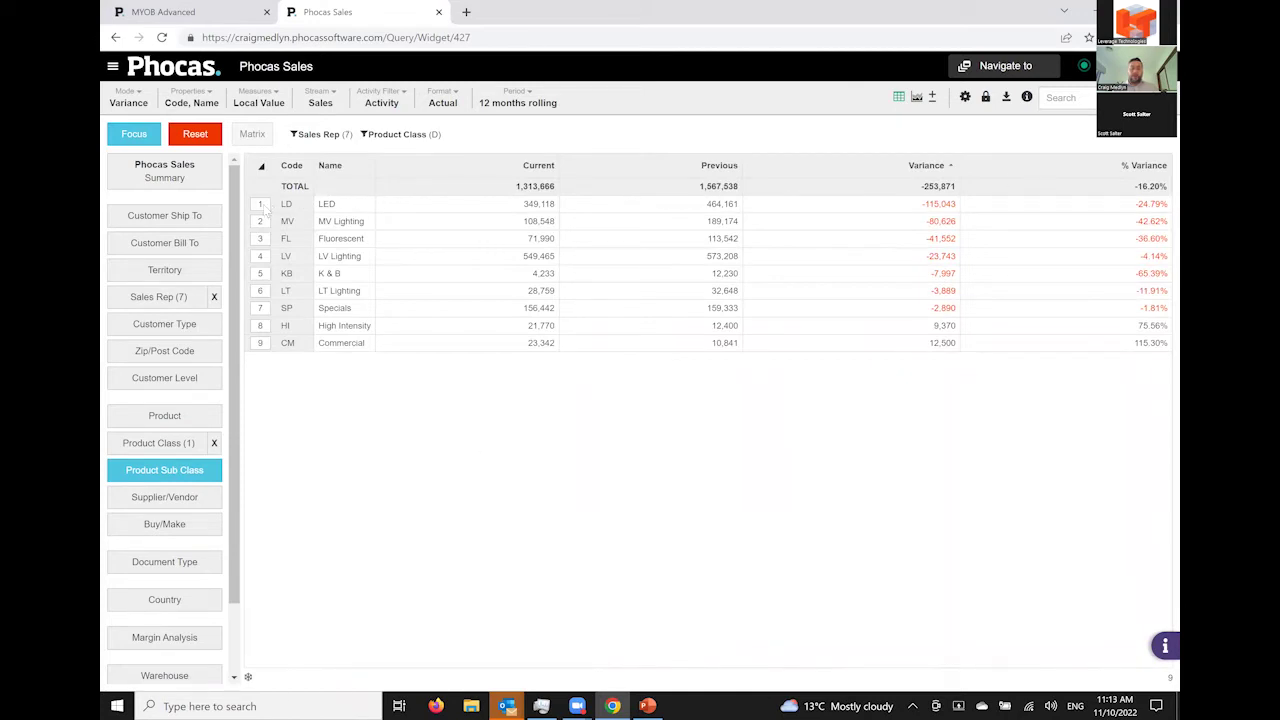
drag(266, 210, 264, 264)
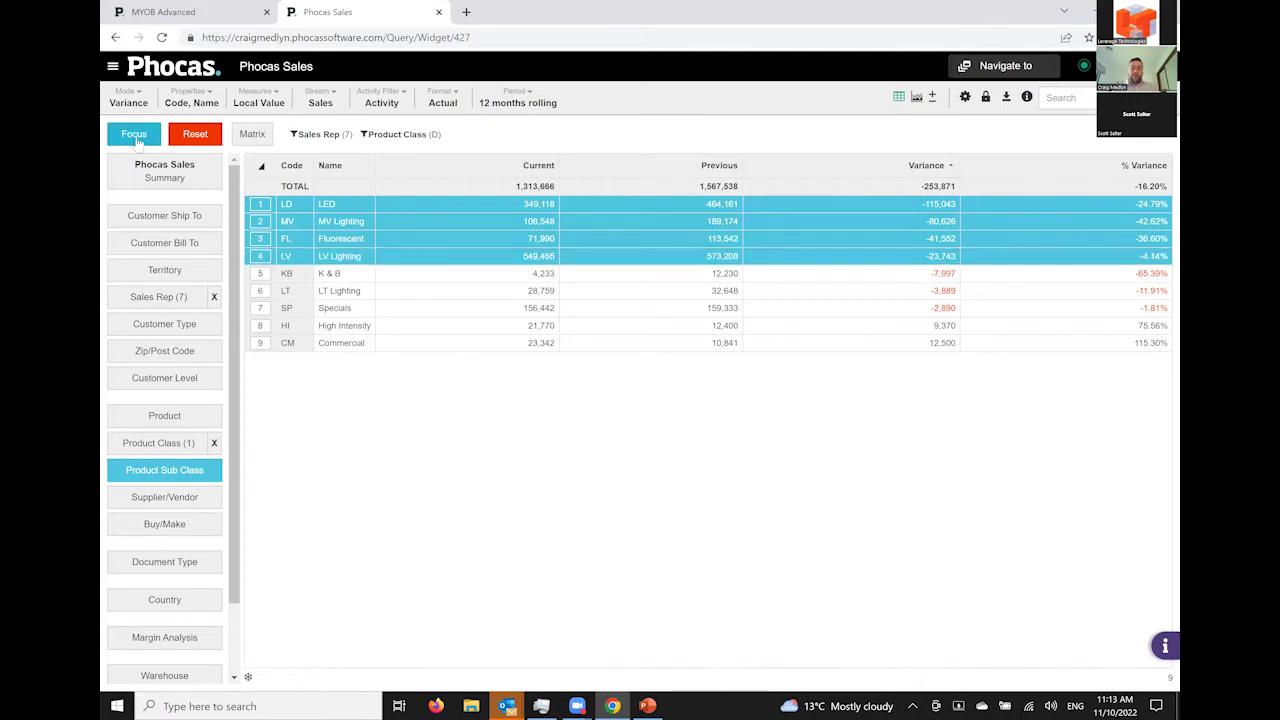
click(136, 134)
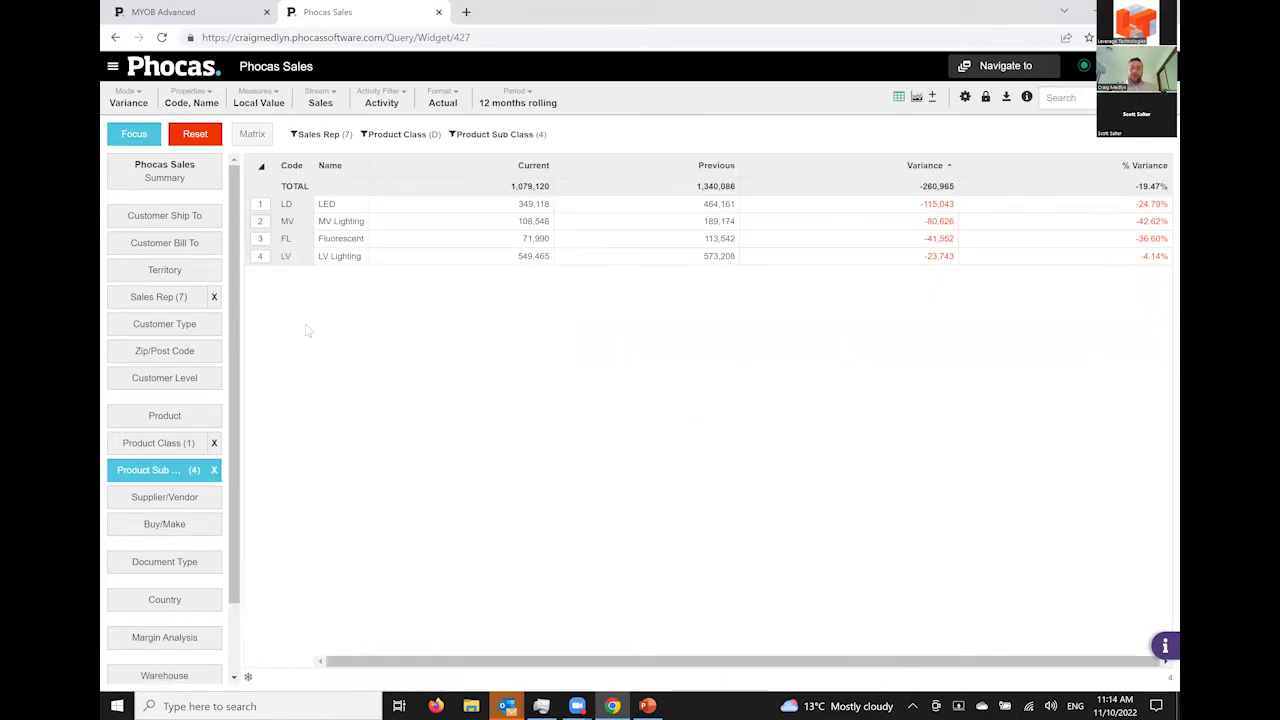
click(164, 215)
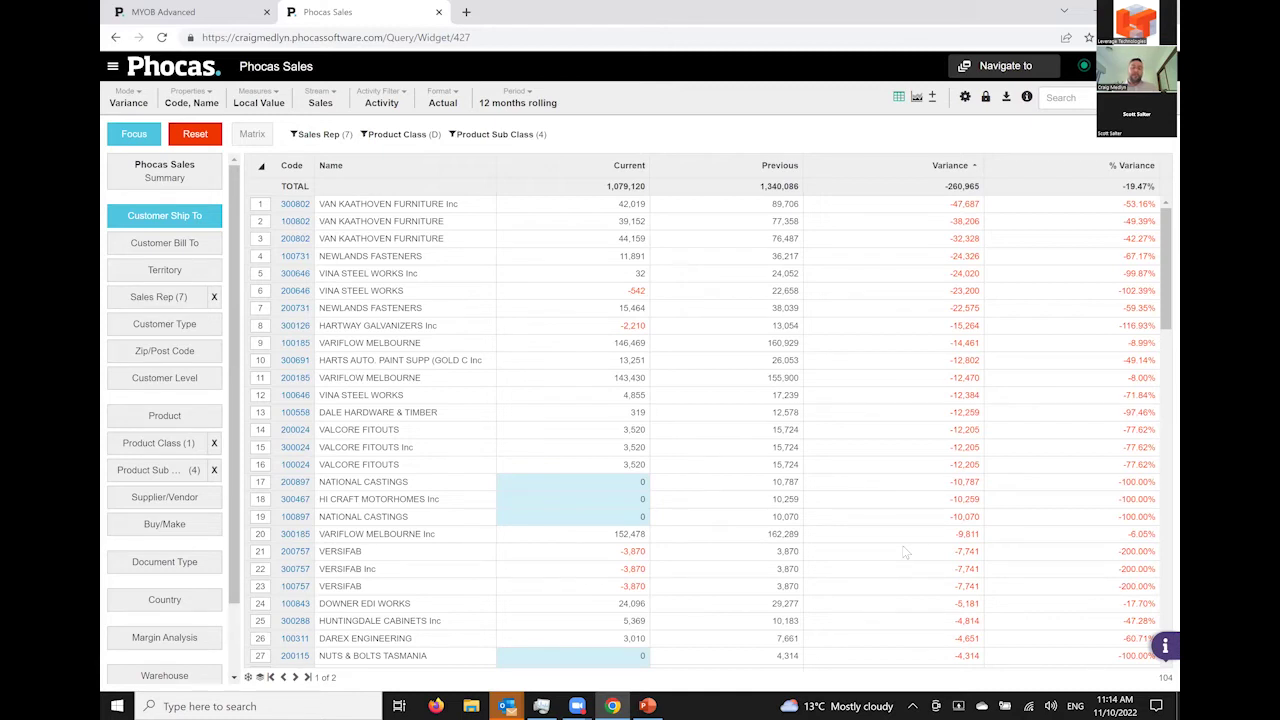
Open the export options (Print, PDF, XLSX, CSV, Email) for the customer variance report
click(1006, 97)
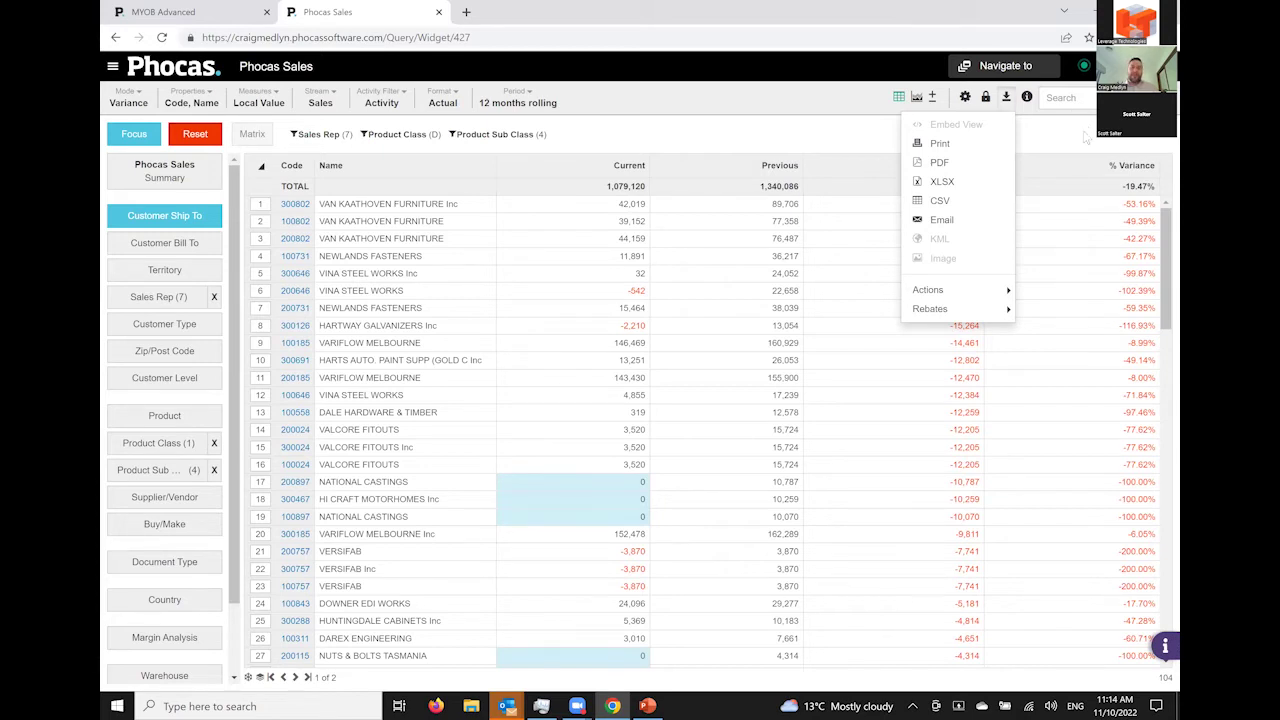
Bring up the view's options menu for Save Favourite, Add to Dashboard and Create Alert
click(1005, 65)
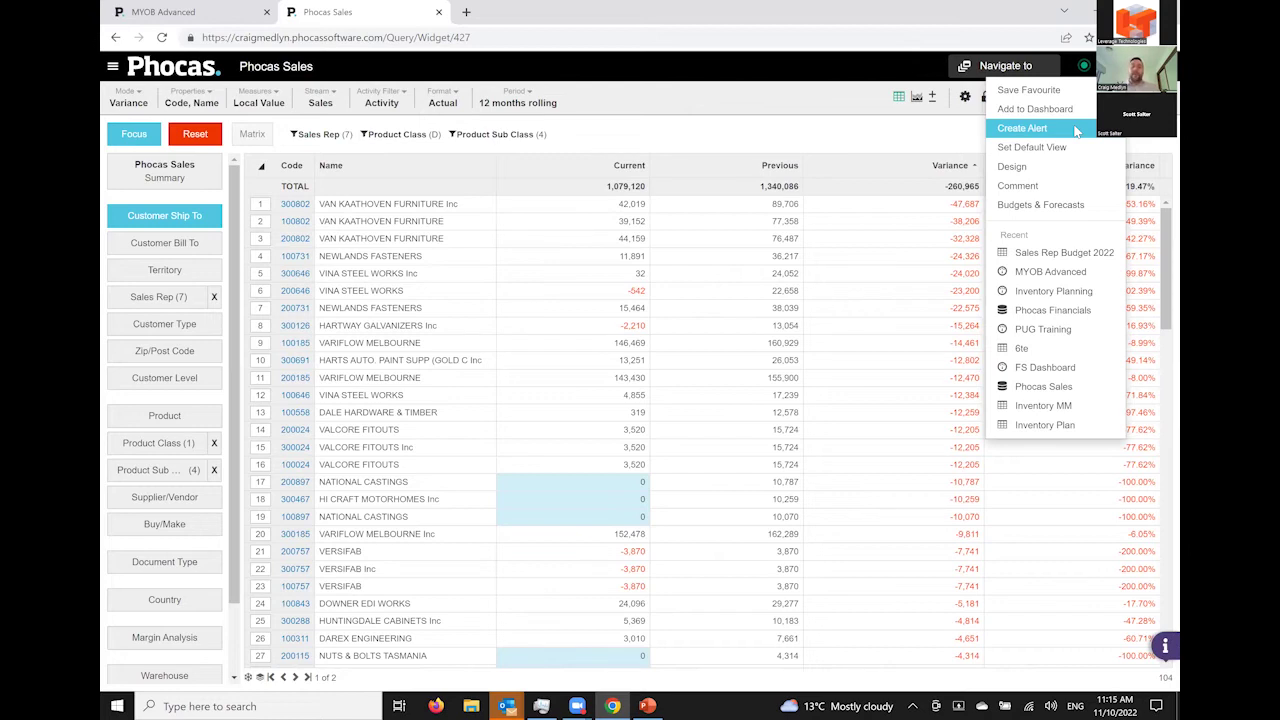
Open the Customer Scorecard for the top declining customer from the sales variance table
click(914, 130)
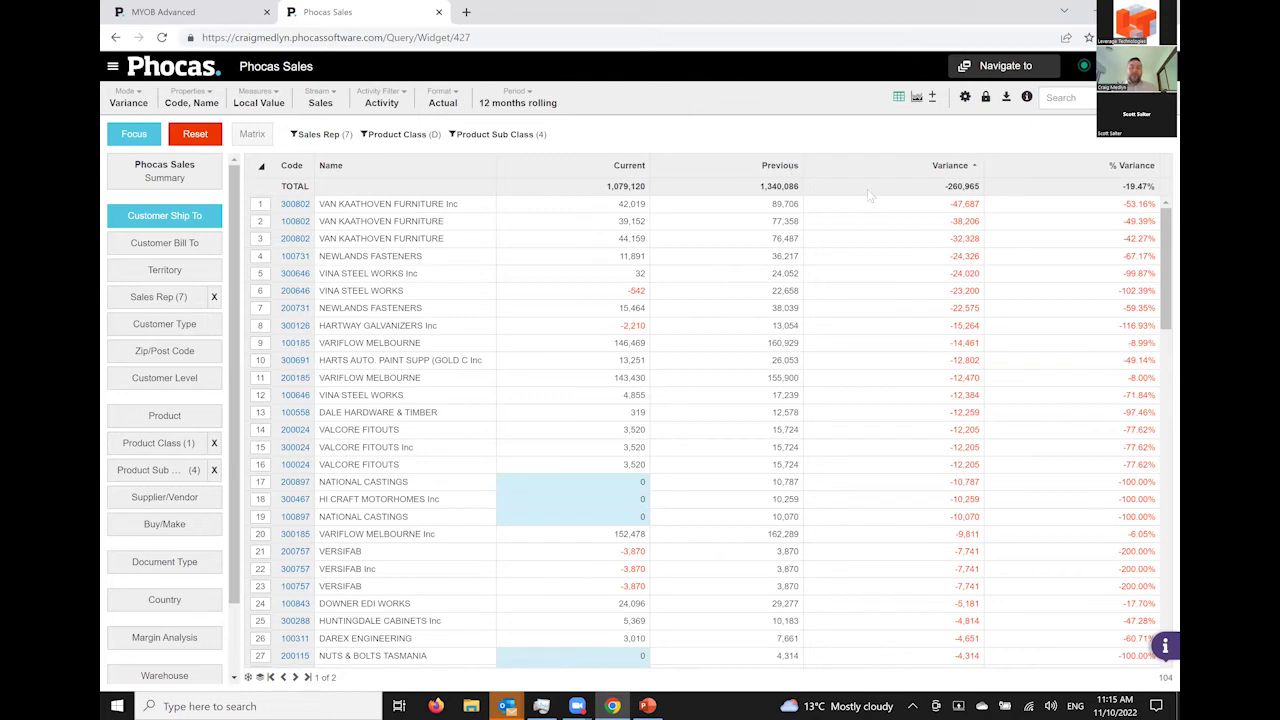
click(295, 205)
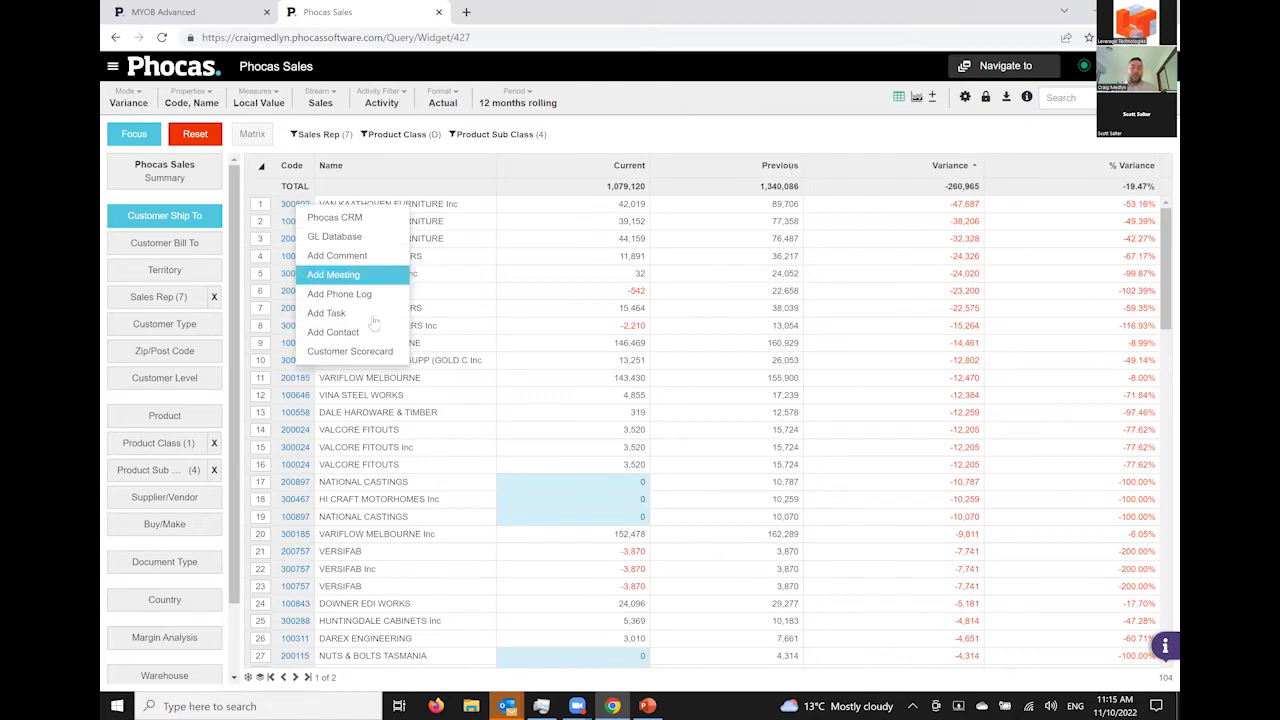
click(374, 356)
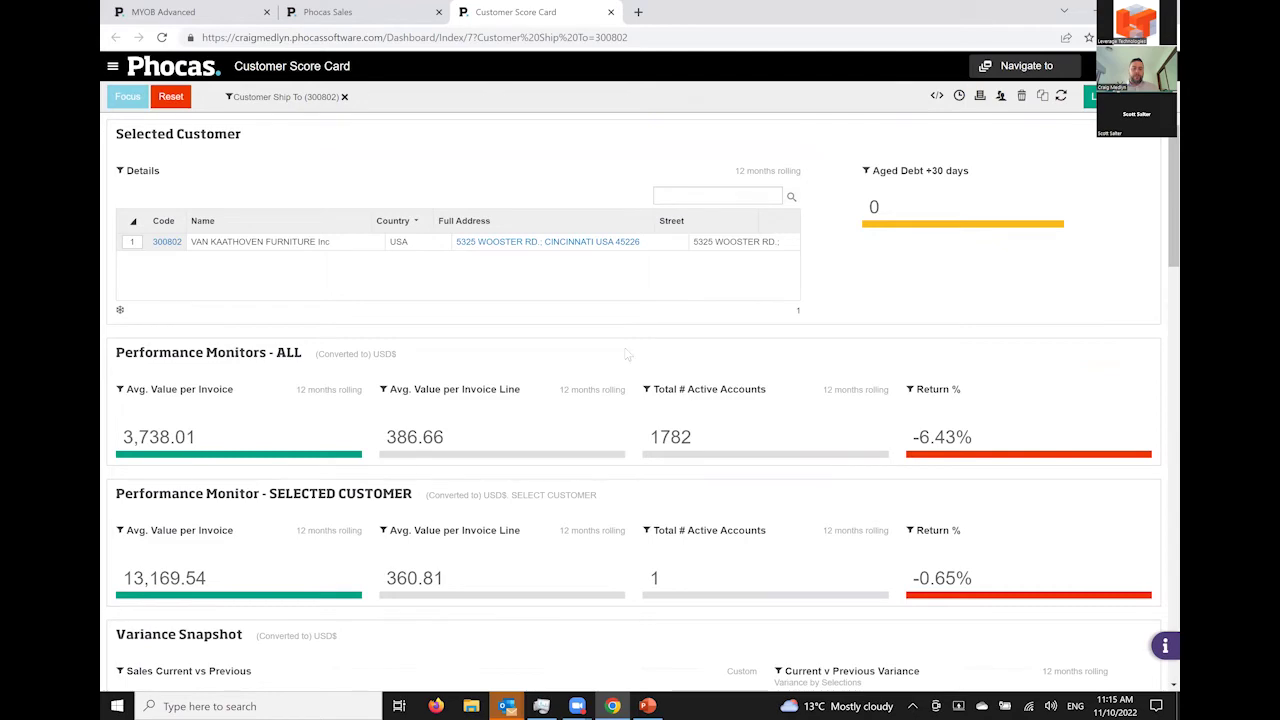
Scroll through the score card's Variance Snapshot, Product Mix, Gap Analysis and Product Performance sections
scroll(327, 440, down, 3)
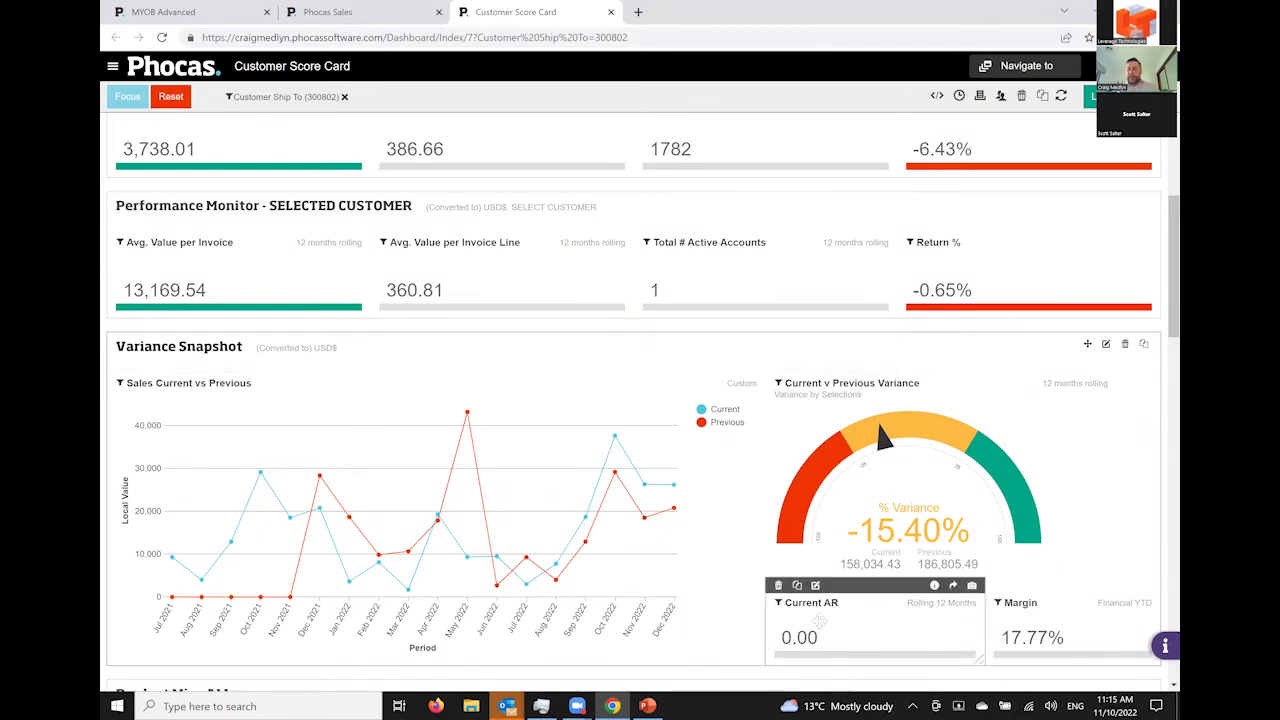
scroll(840, 473, down, 1)
scroll(840, 473, down, 3)
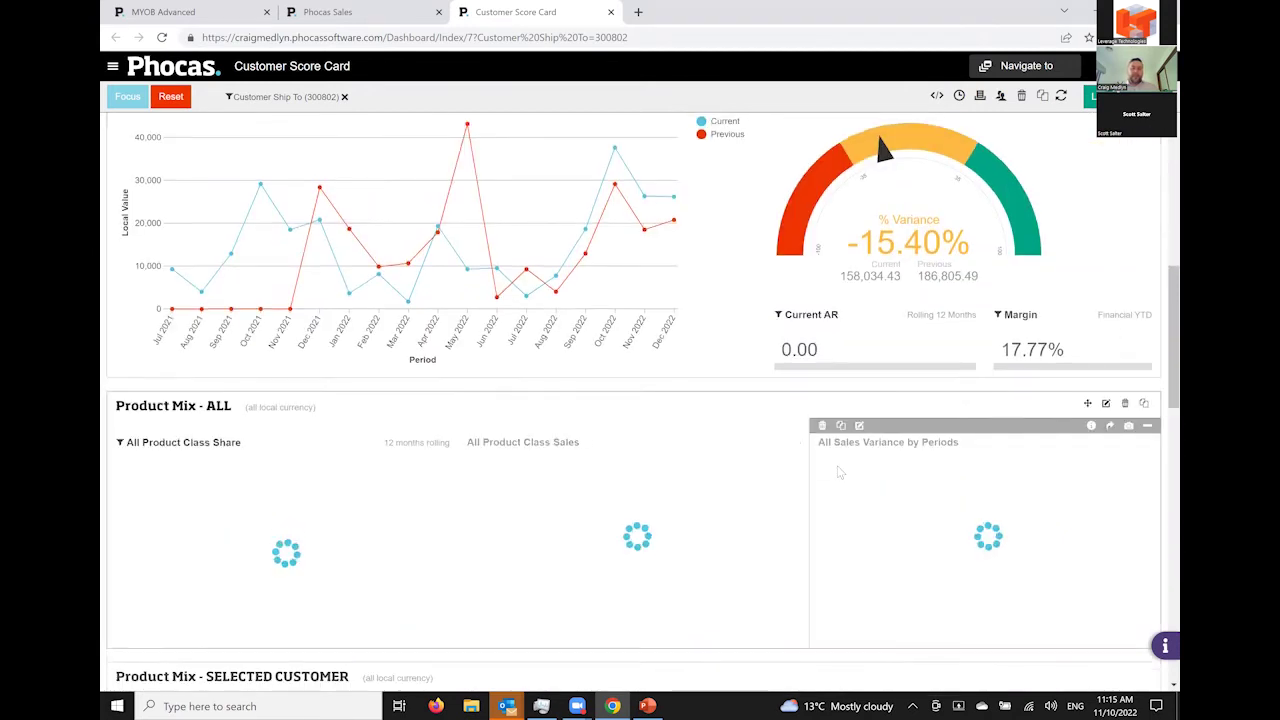
scroll(840, 473, down, 3)
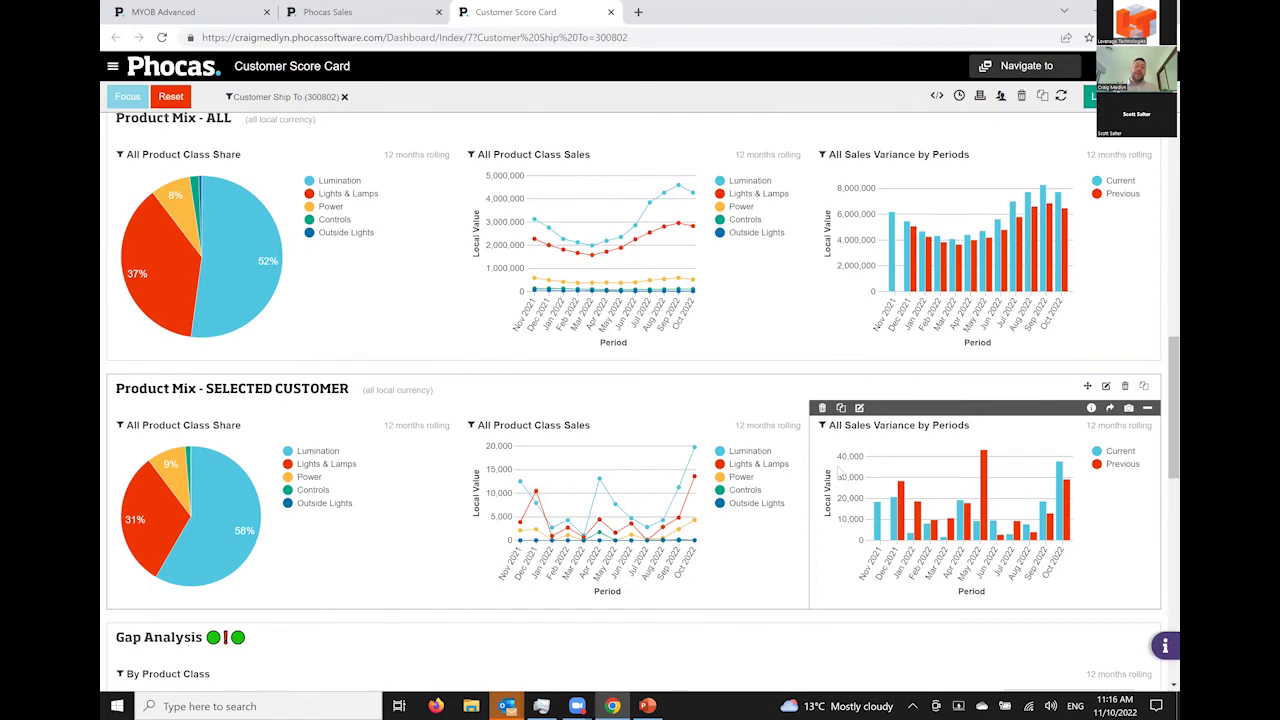
scroll(806, 336, down, 1)
scroll(806, 336, down, 5)
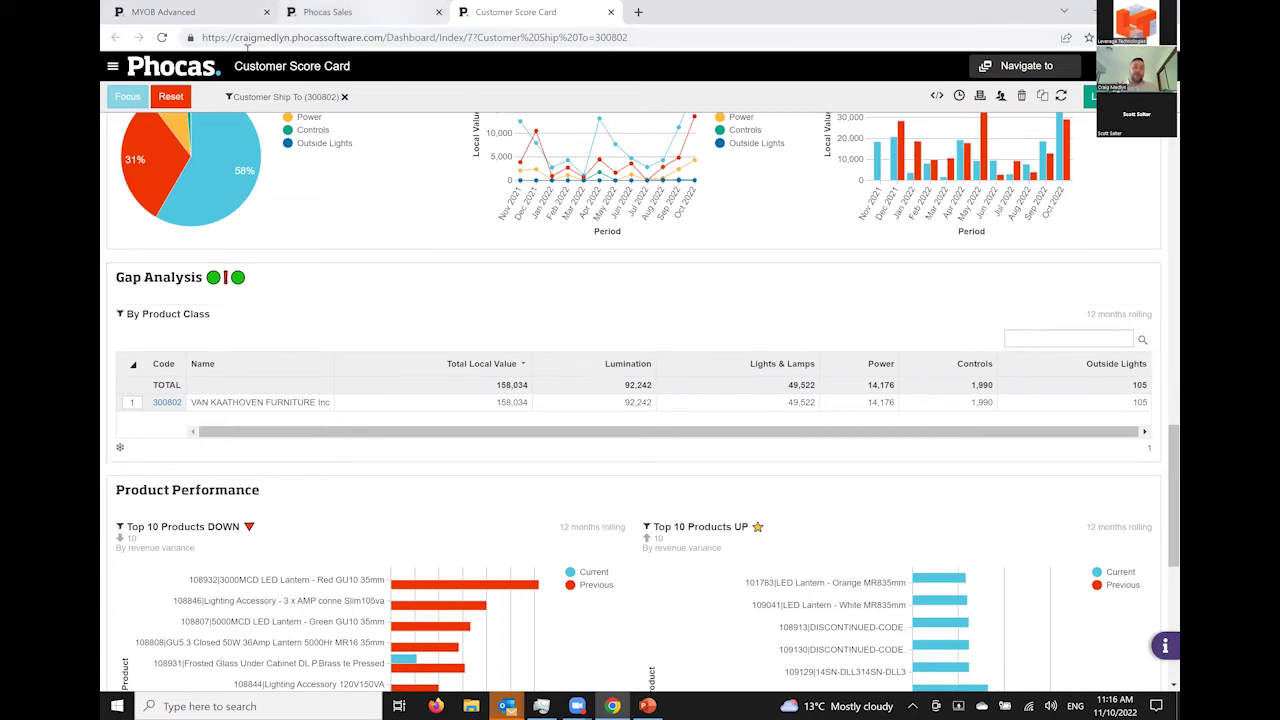
click(327, 12)
From the MYOB Advanced dashboard's Back Orders, list the 4,809 back orders by supplier/vendor
click(163, 12)
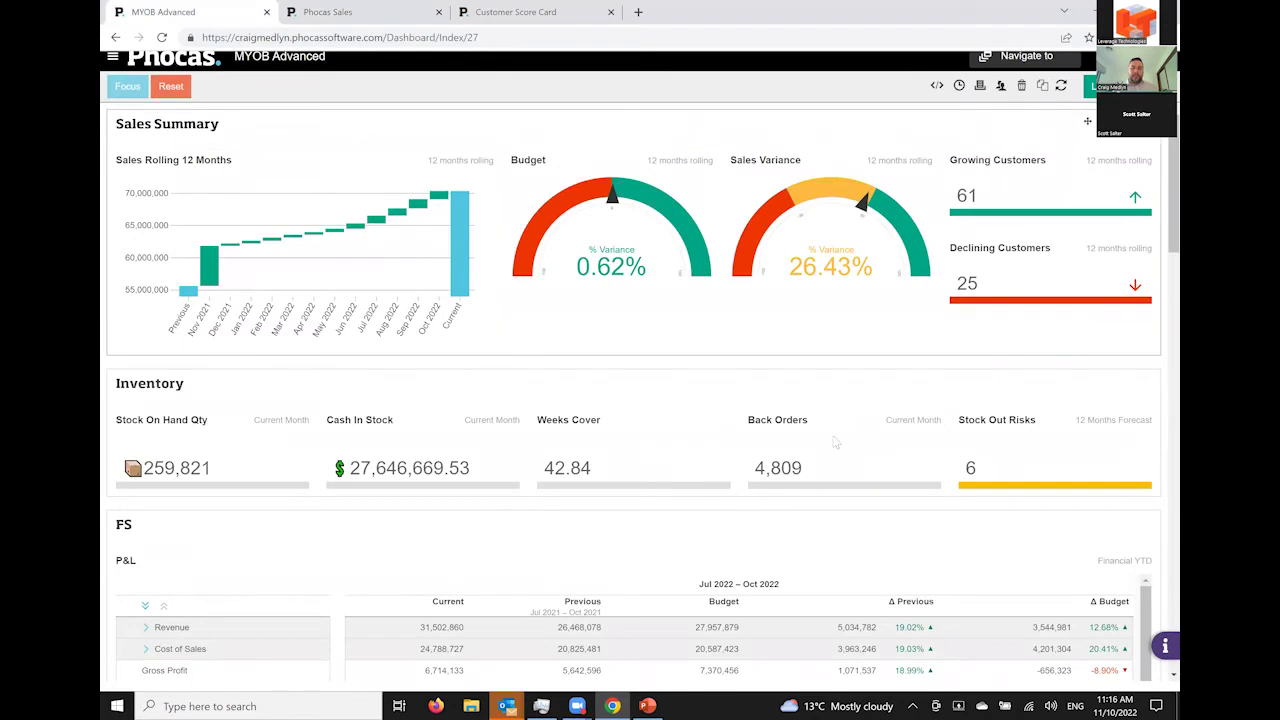
mouse_move(568, 400)
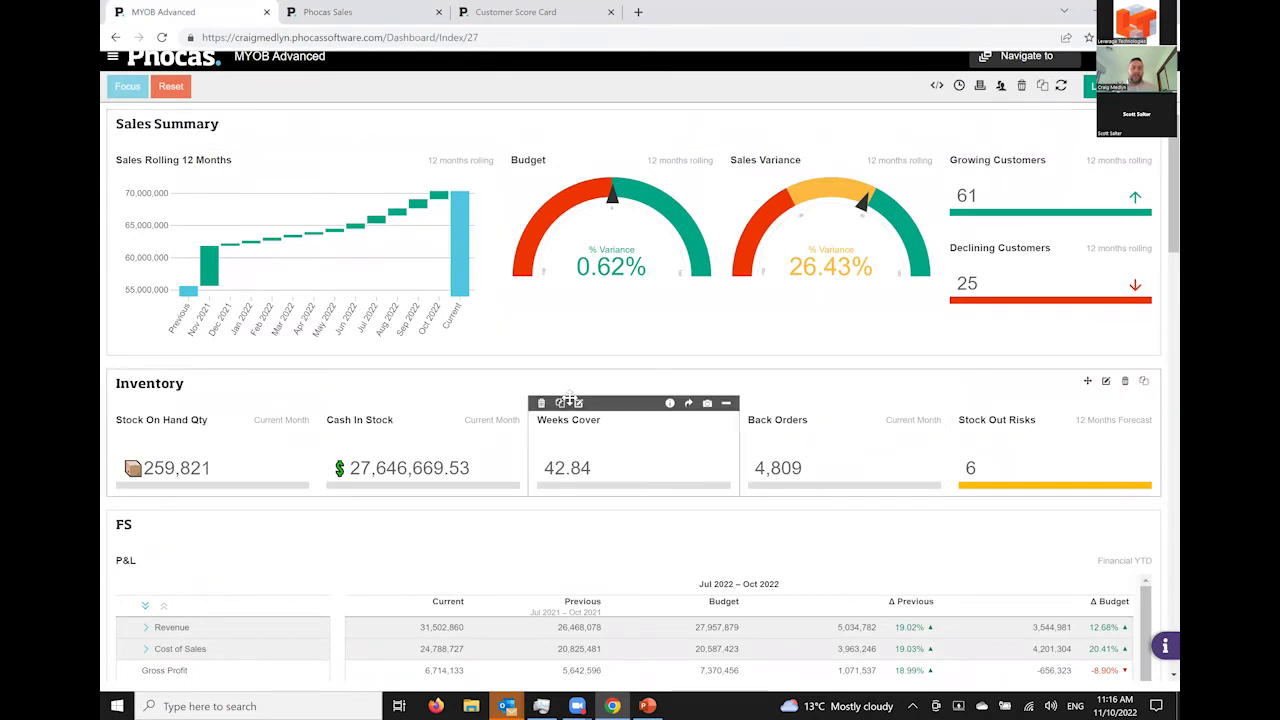
mouse_move(887, 265)
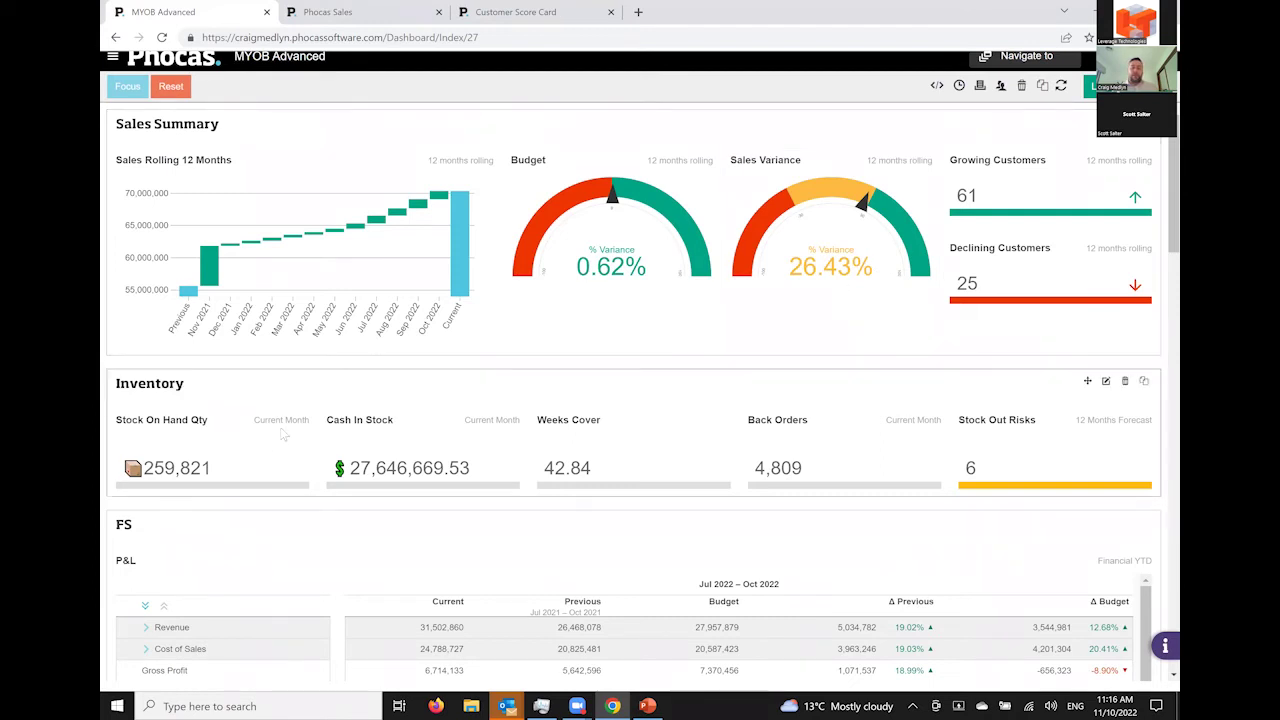
mouse_move(267, 458)
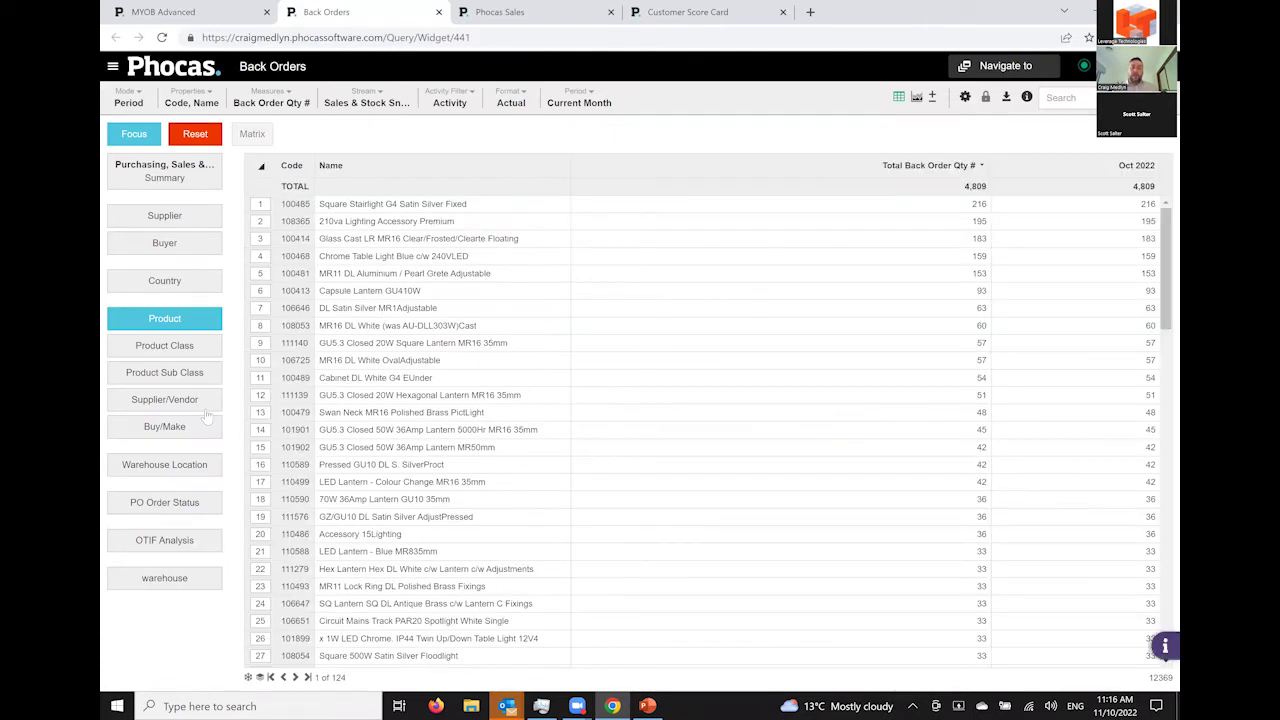
click(140, 404)
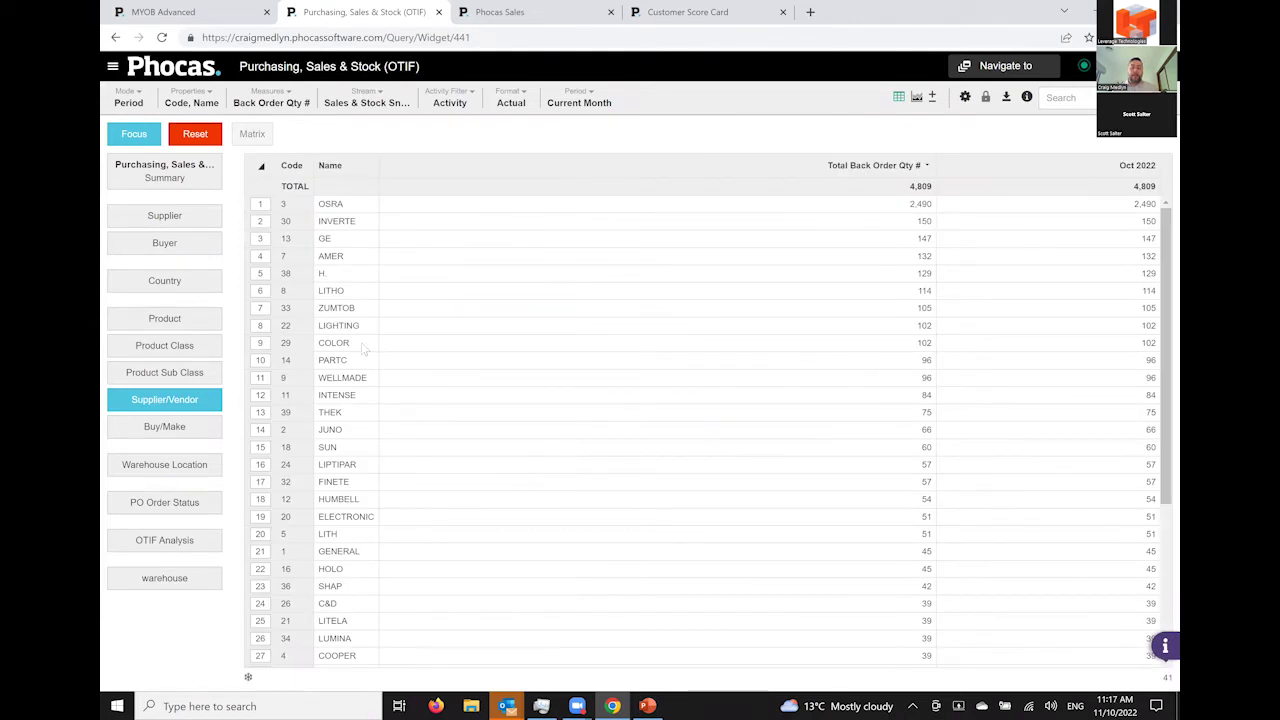
click(128, 100)
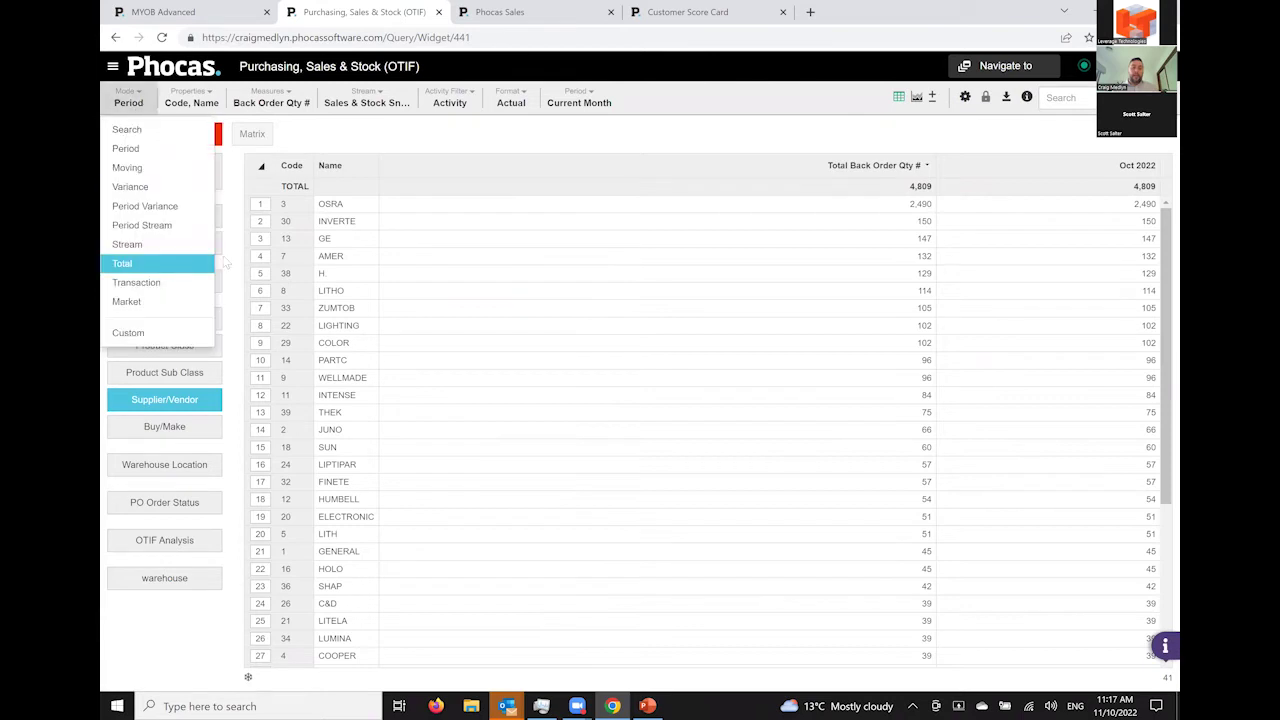
Switch to Total mode and add Forward Order Qty and Stock on Hand Qty # measures
click(215, 263)
click(283, 105)
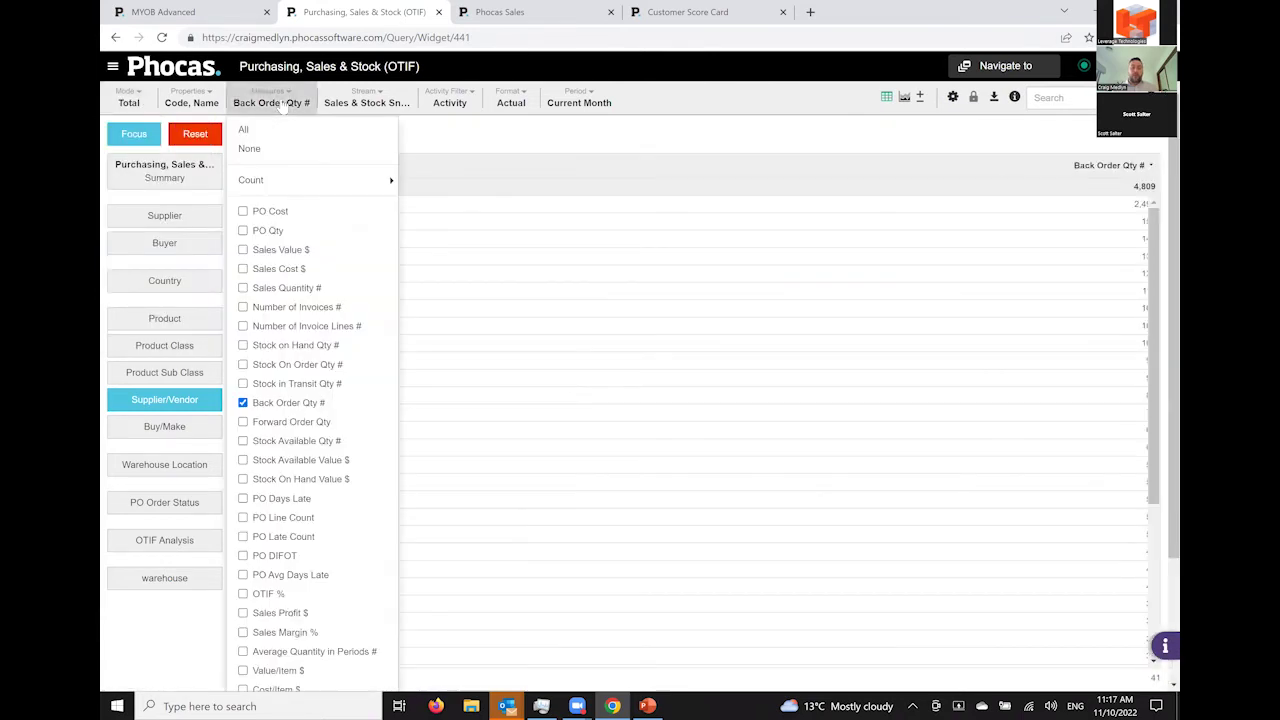
click(313, 425)
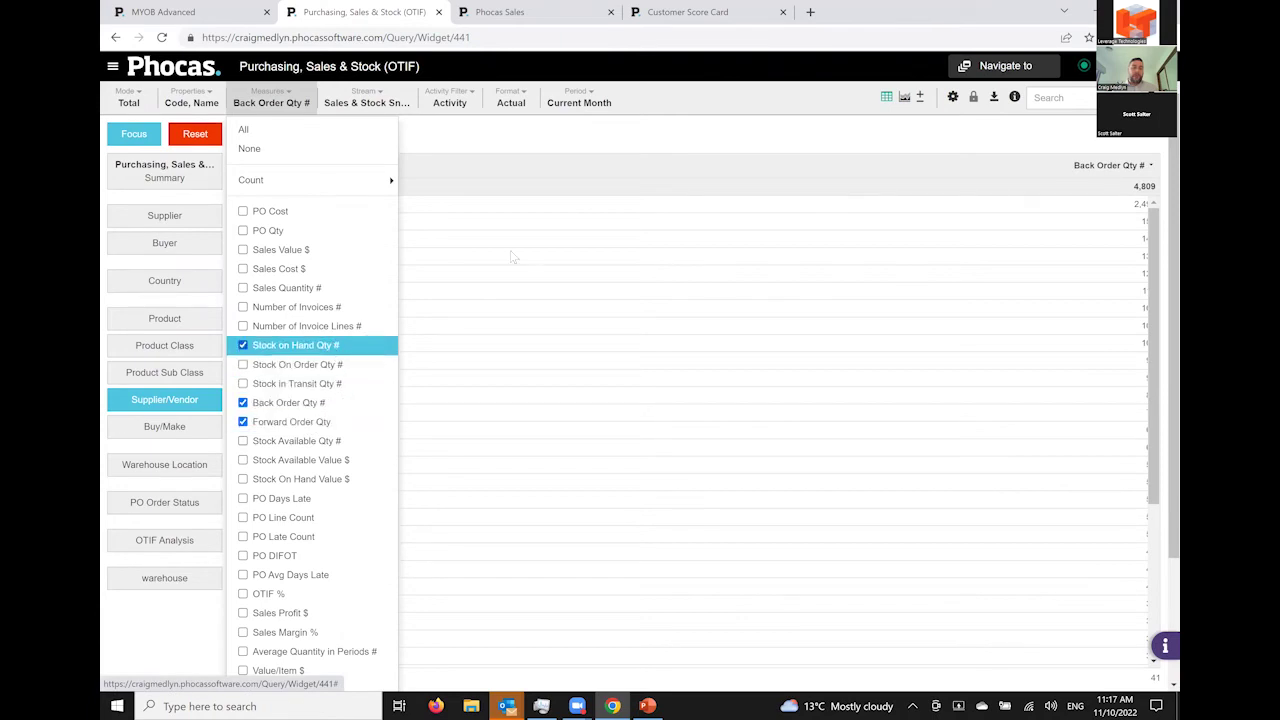
click(338, 347)
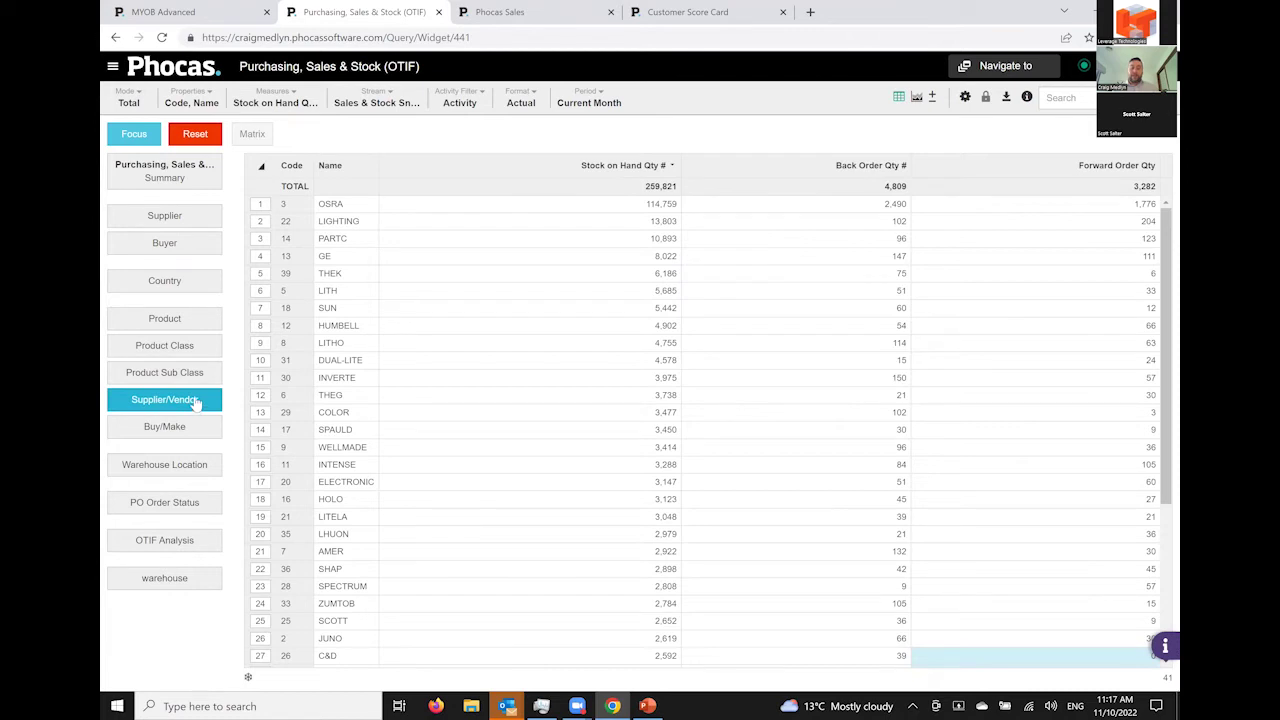
click(170, 346)
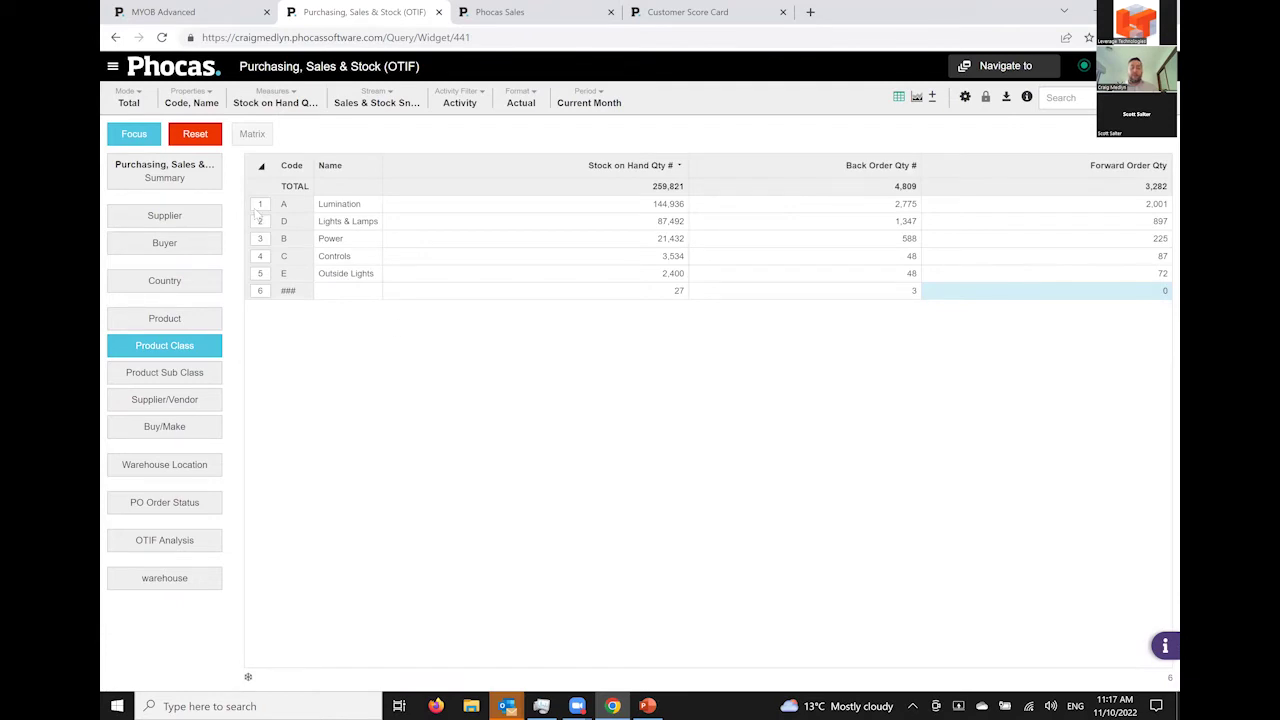
Select the Lumination row in the product class breakdown
click(262, 206)
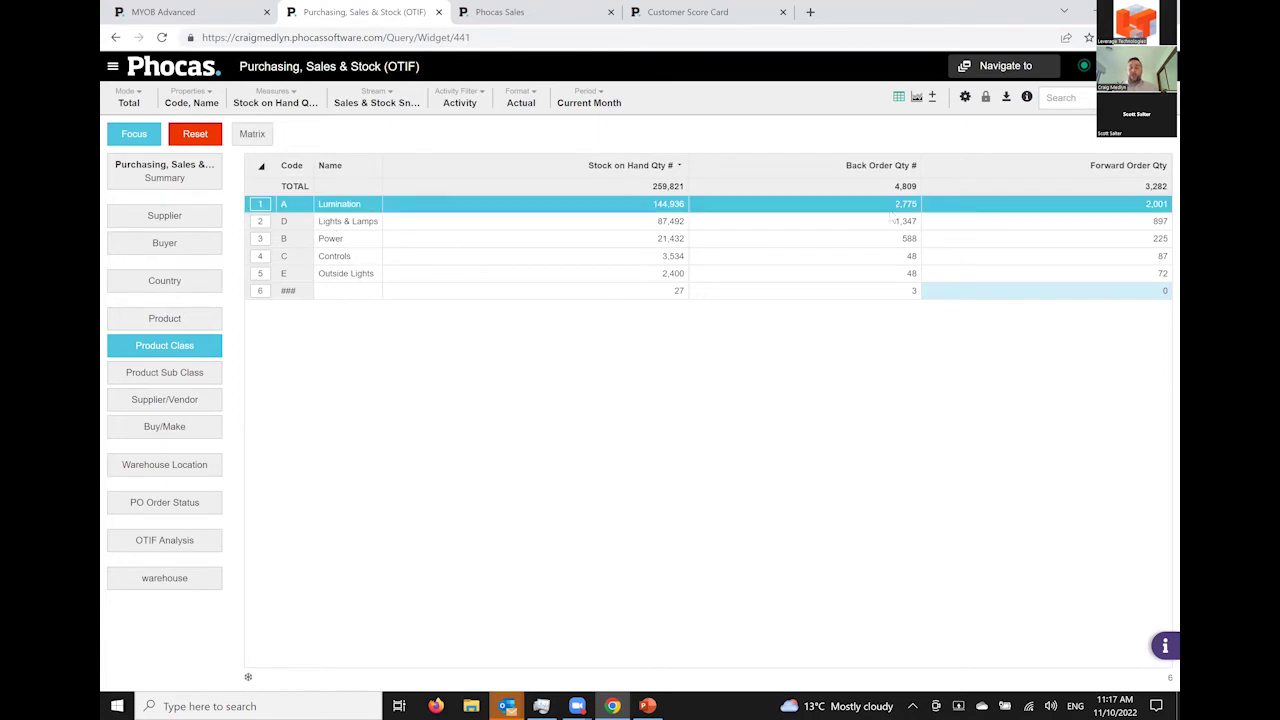
Focus on Lumination and list its stock by supplier/vendor, with OSRA leading at 93,891 on hand
click(150, 138)
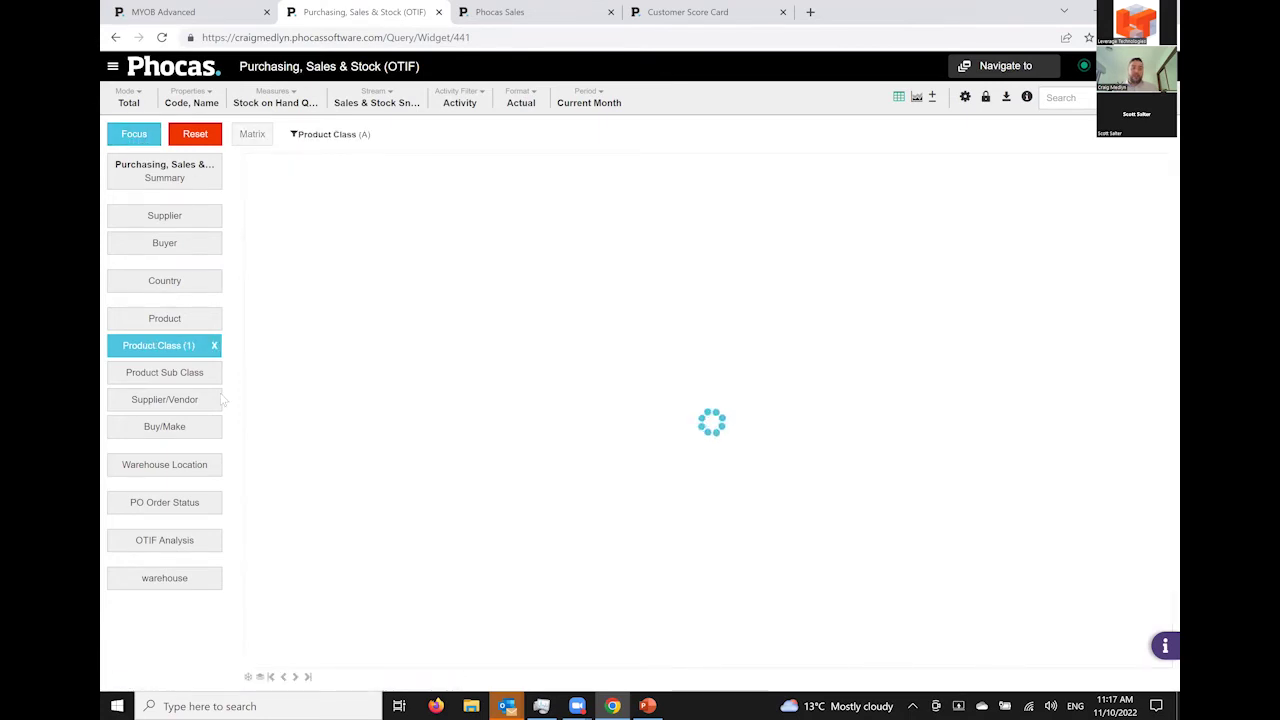
click(164, 399)
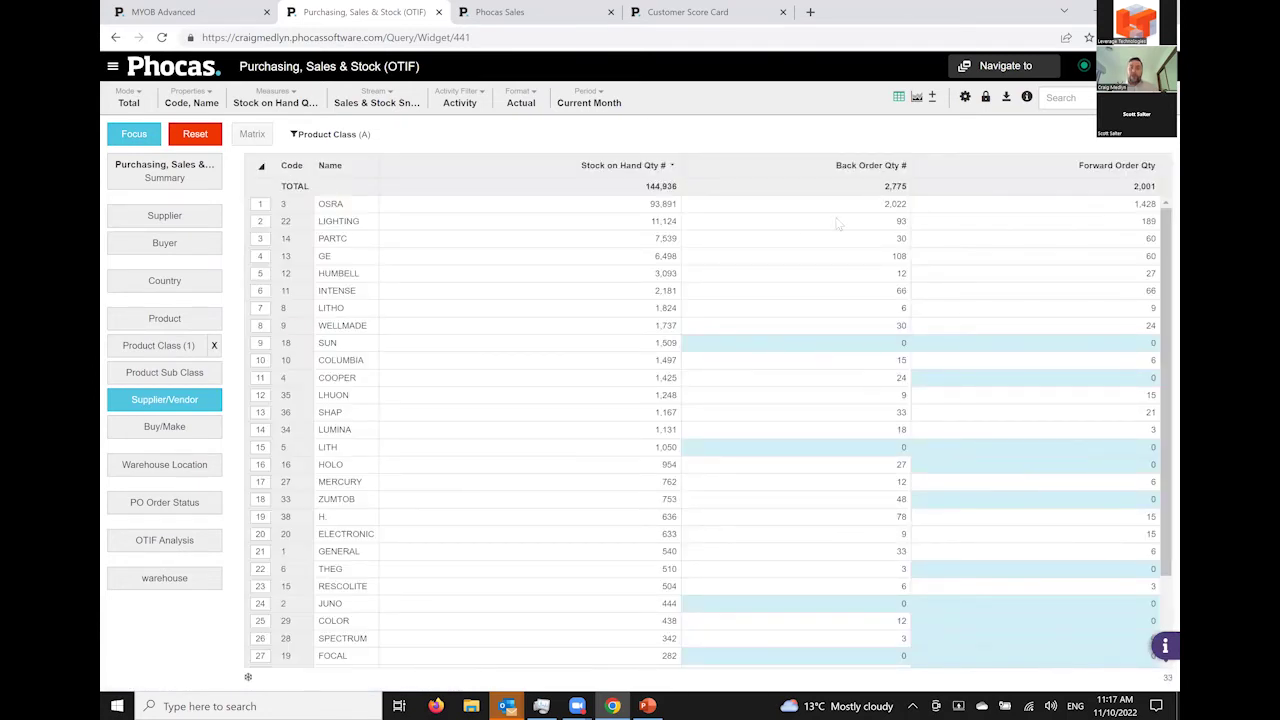
scroll(655, 392, down, 2)
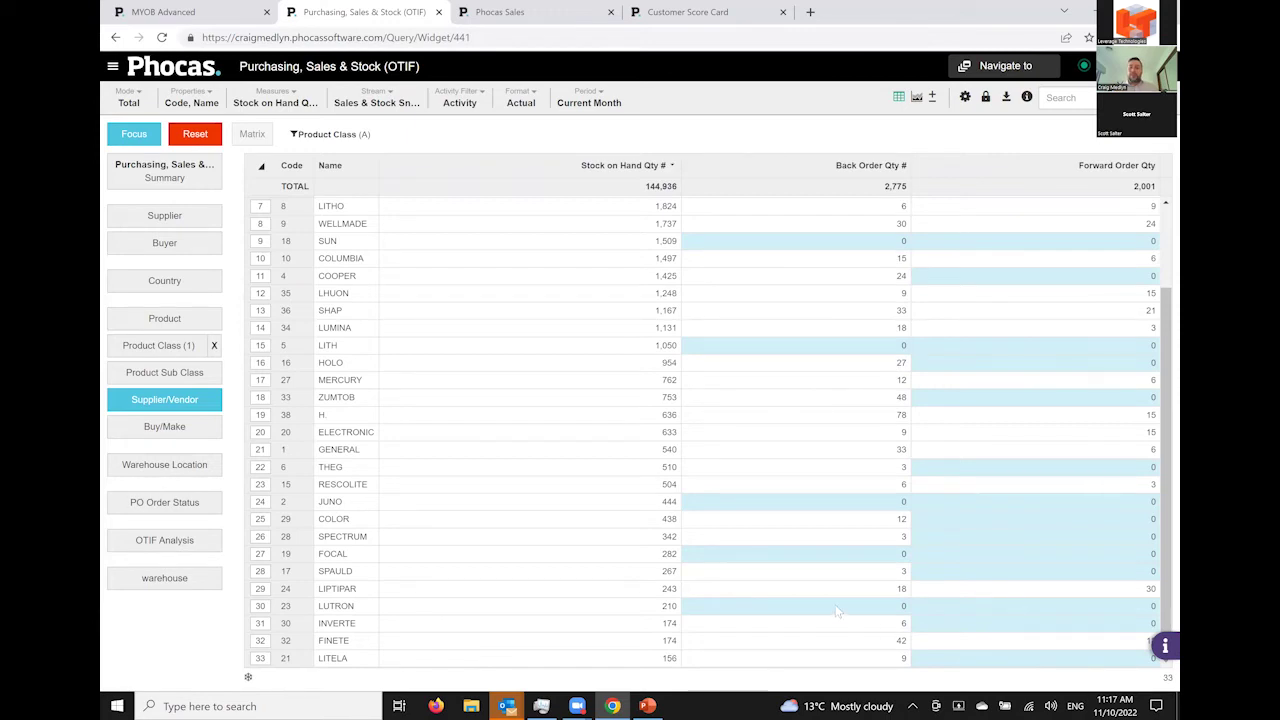
scroll(787, 578, up, 3)
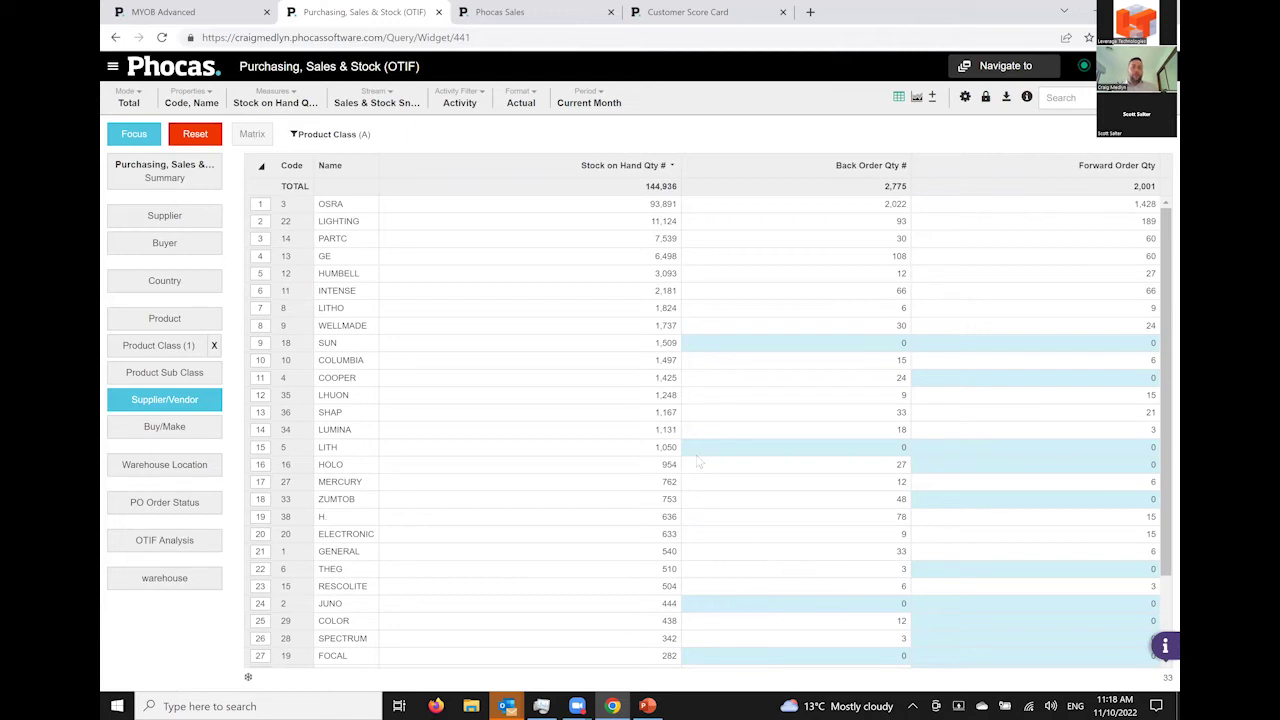
Switch to the MYOB Advanced dashboard and scroll down to the Sales Rep Budget 2022 grid
click(222, 14)
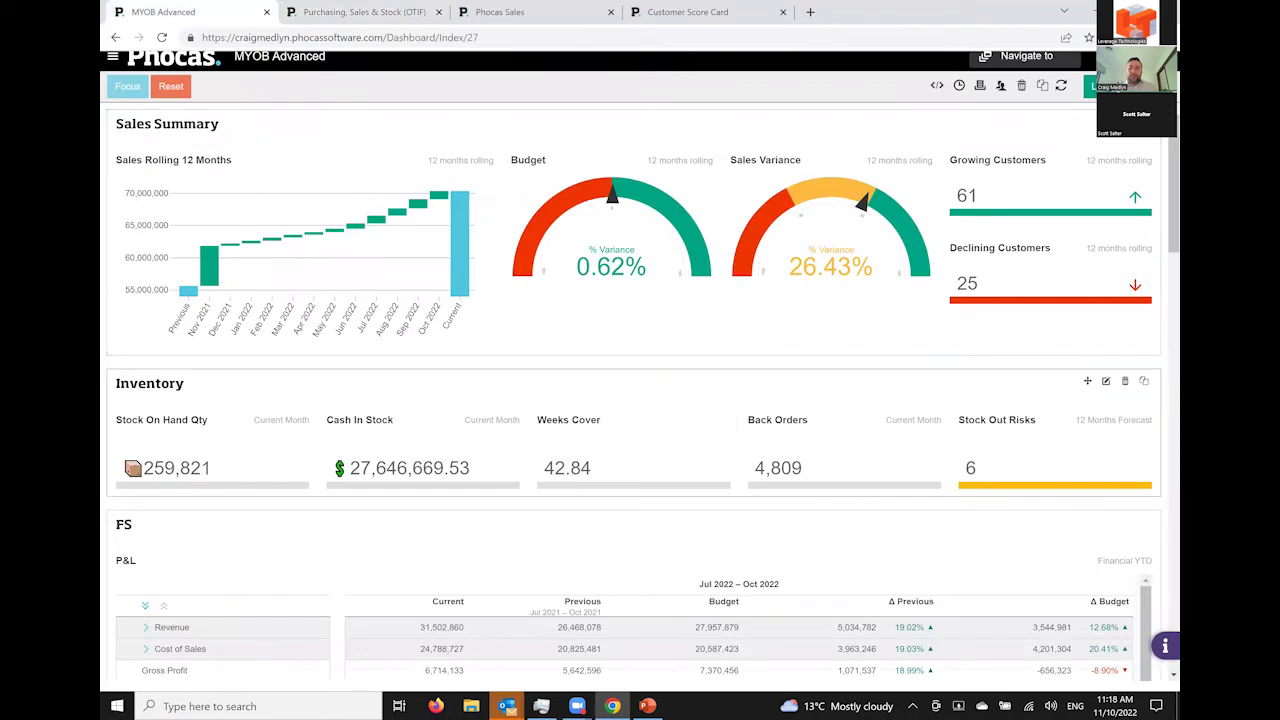
scroll(640, 395, down, 1)
scroll(880, 212, down, 1)
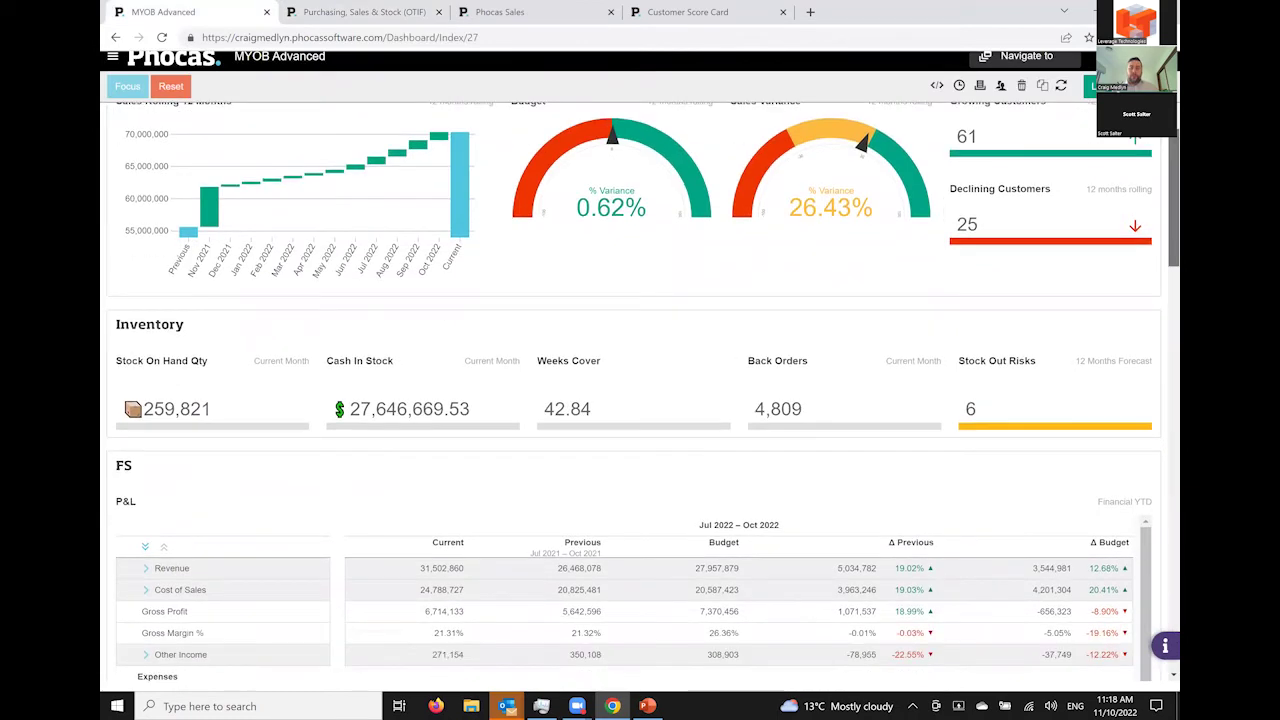
scroll(880, 212, up, 1)
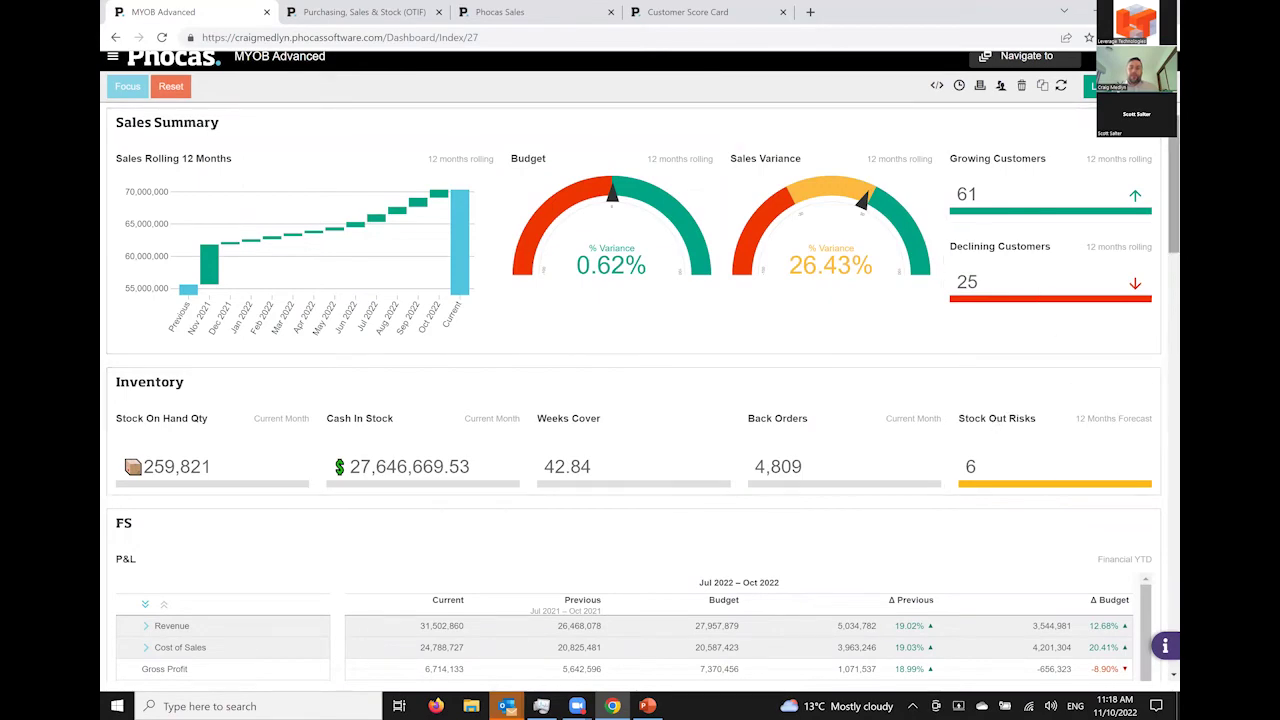
scroll(640, 395, down, 6)
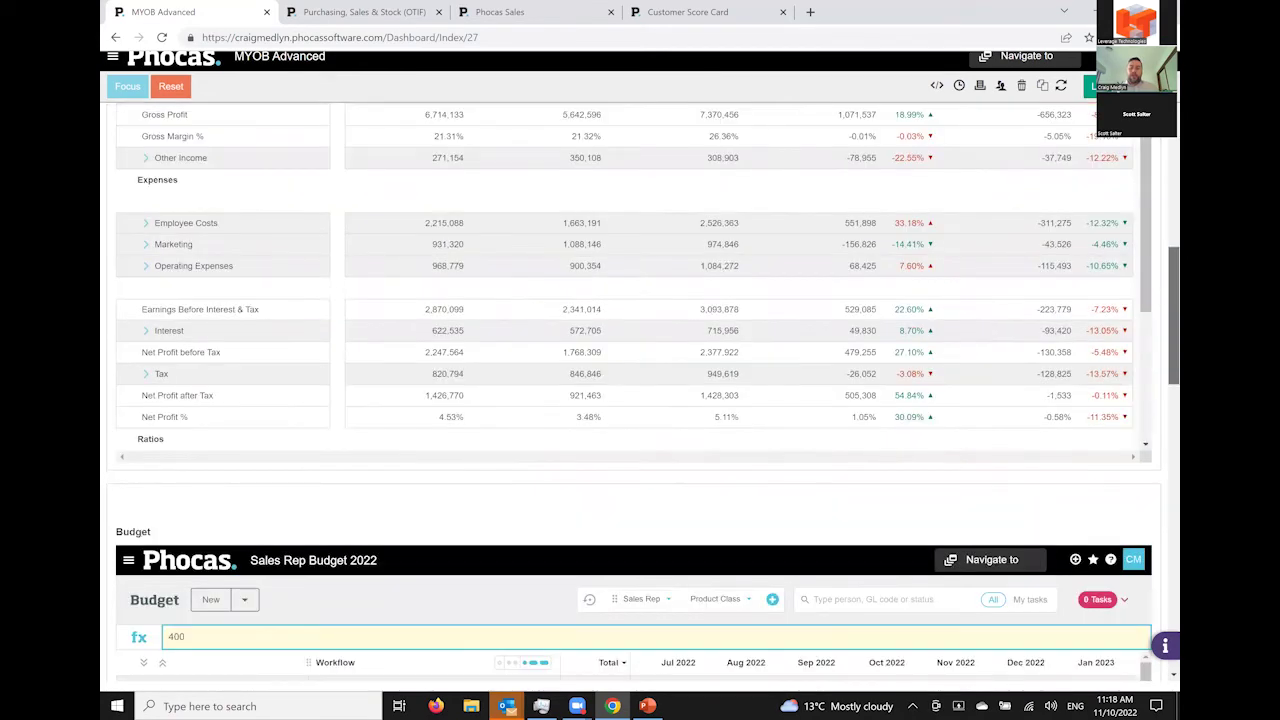
scroll(640, 395, down, 4)
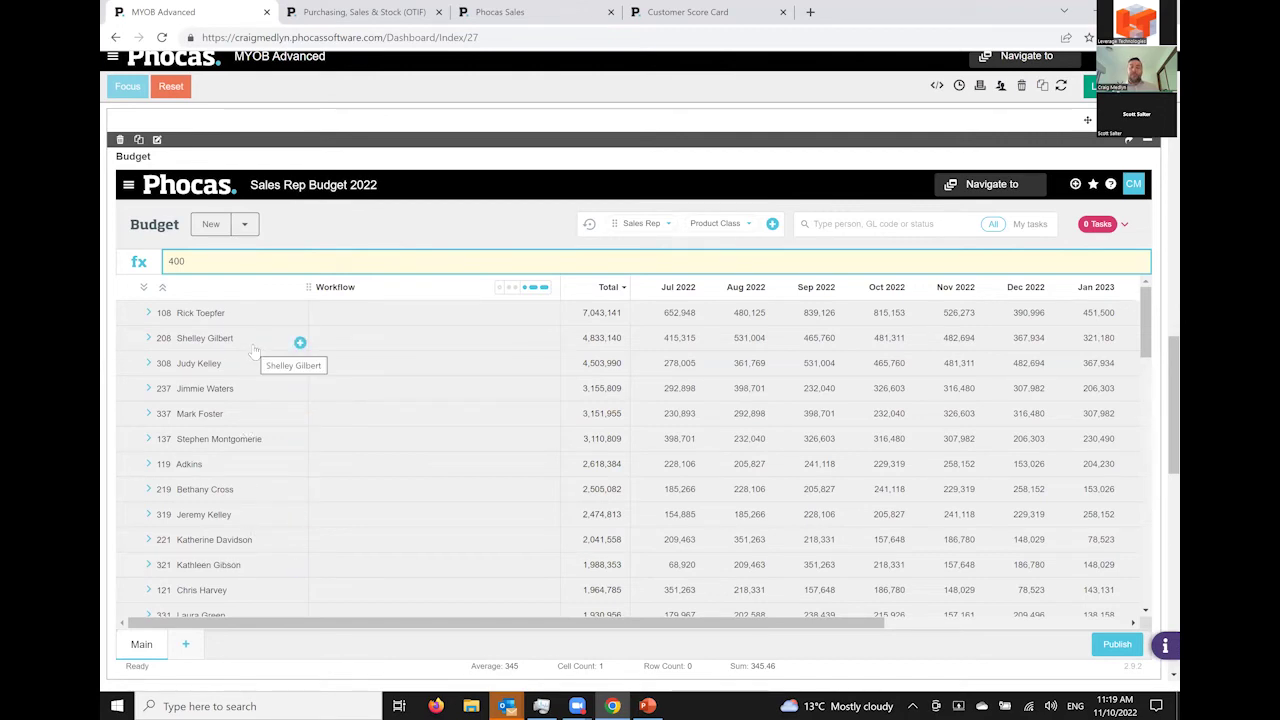
Expand a sales rep's budget into product classes and preview the Lights & Lamps workflow Assign option
click(147, 340)
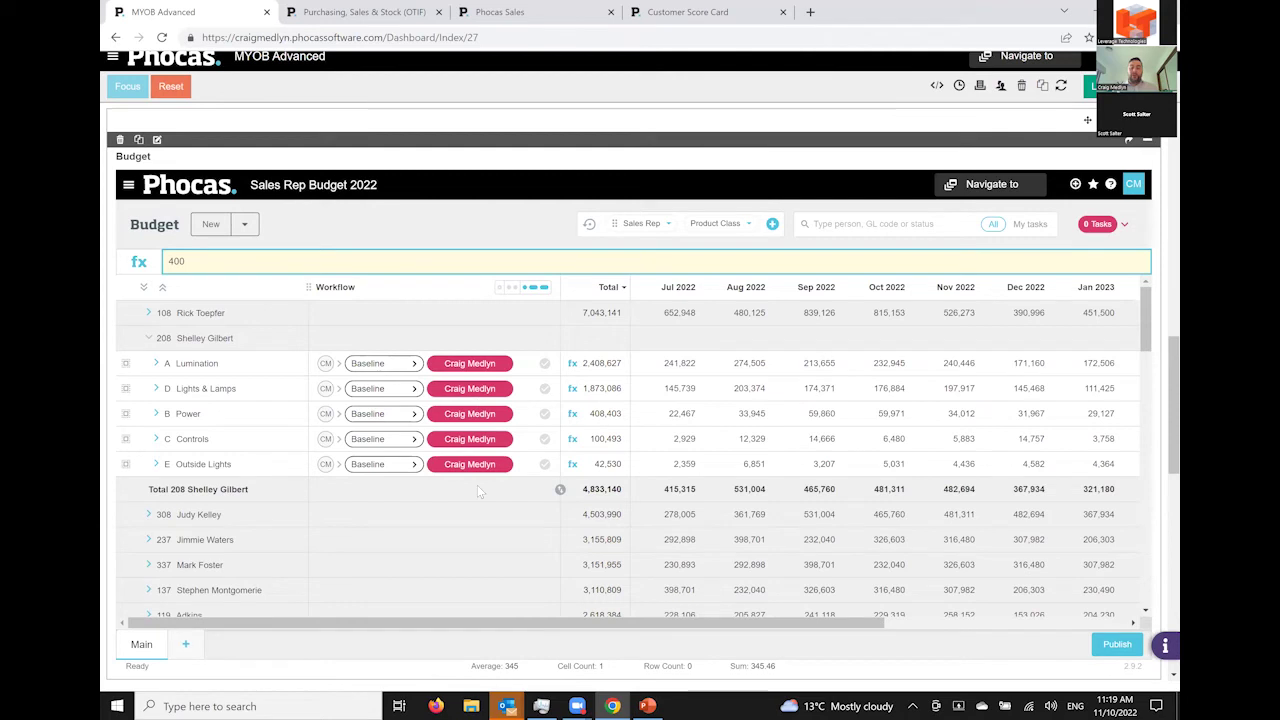
click(404, 390)
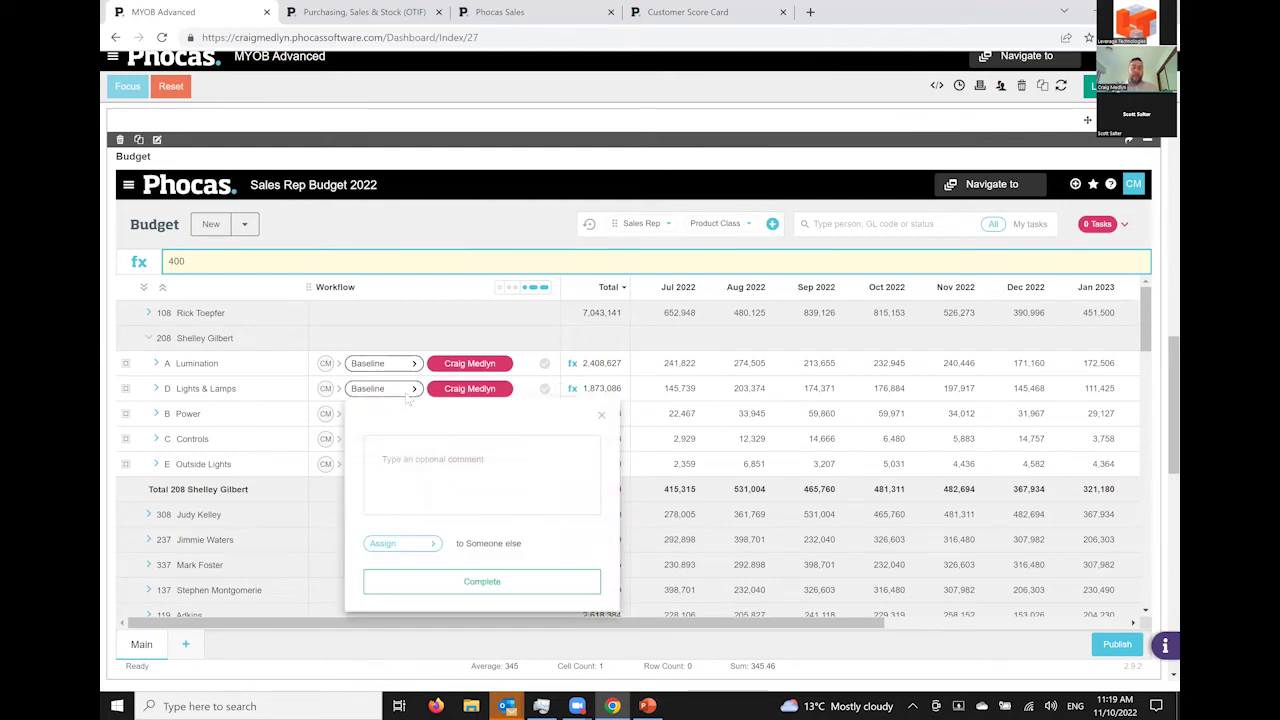
click(422, 550)
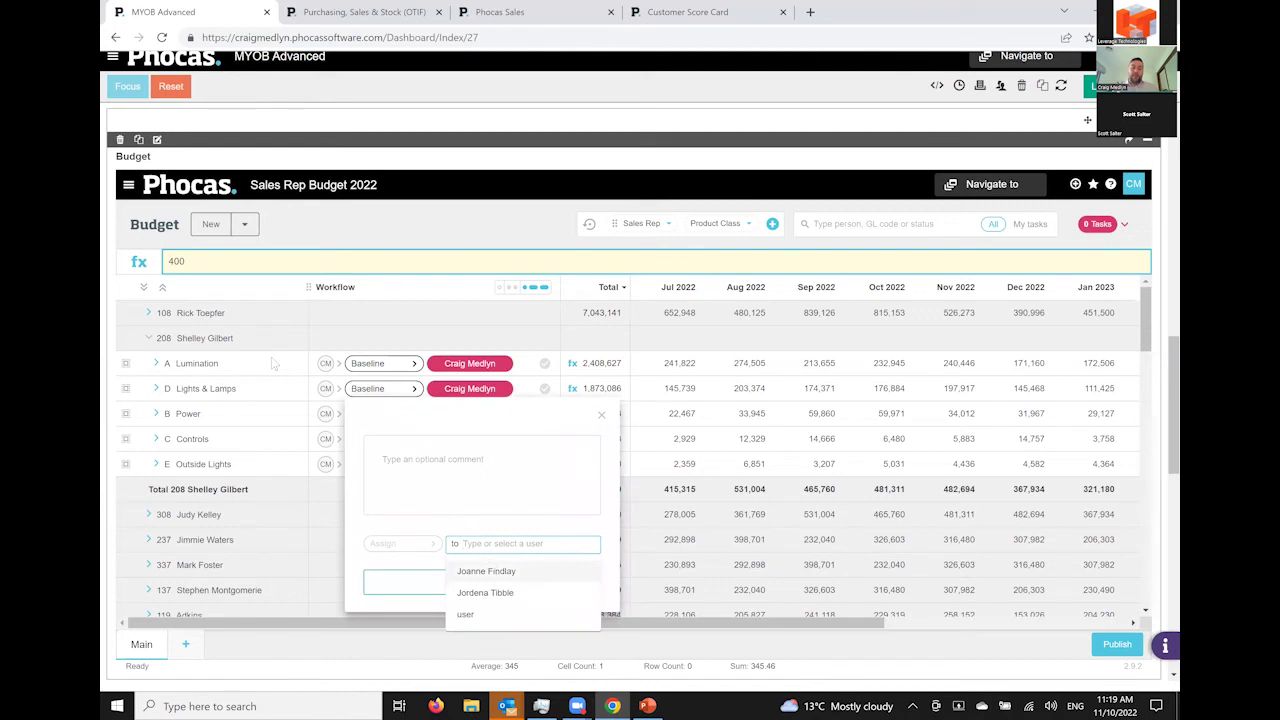
click(448, 229)
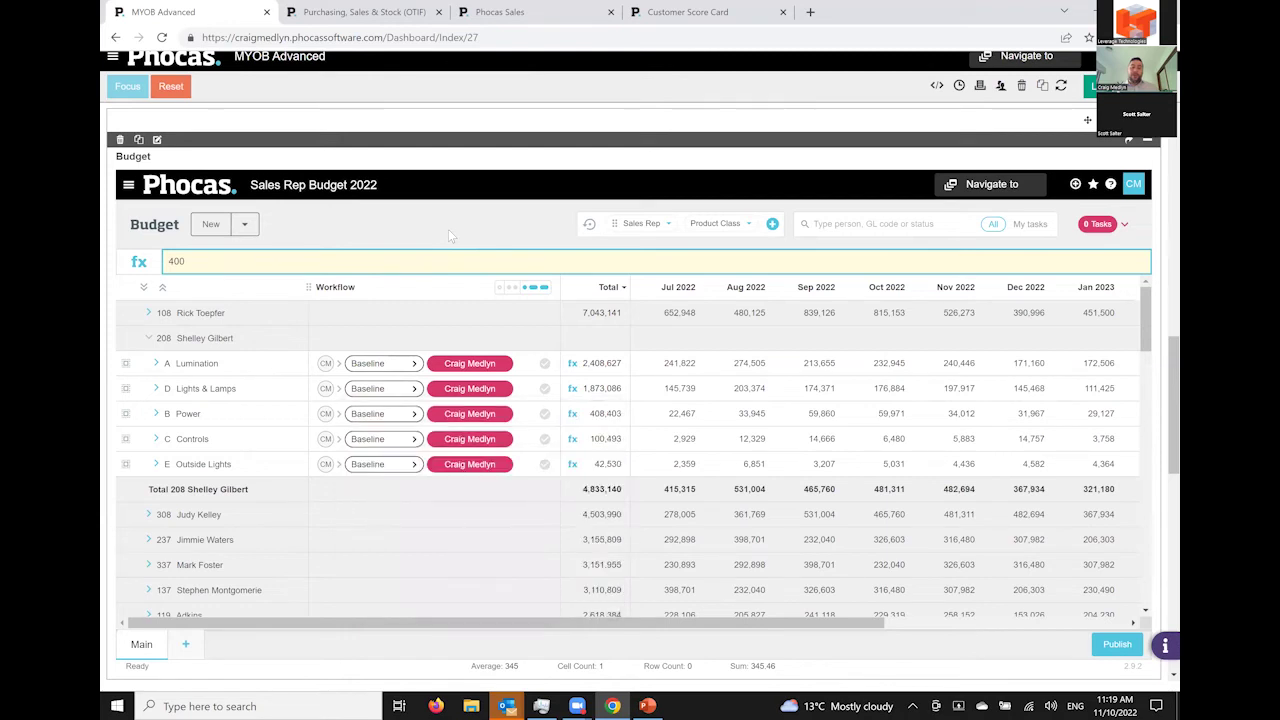
click(155, 364)
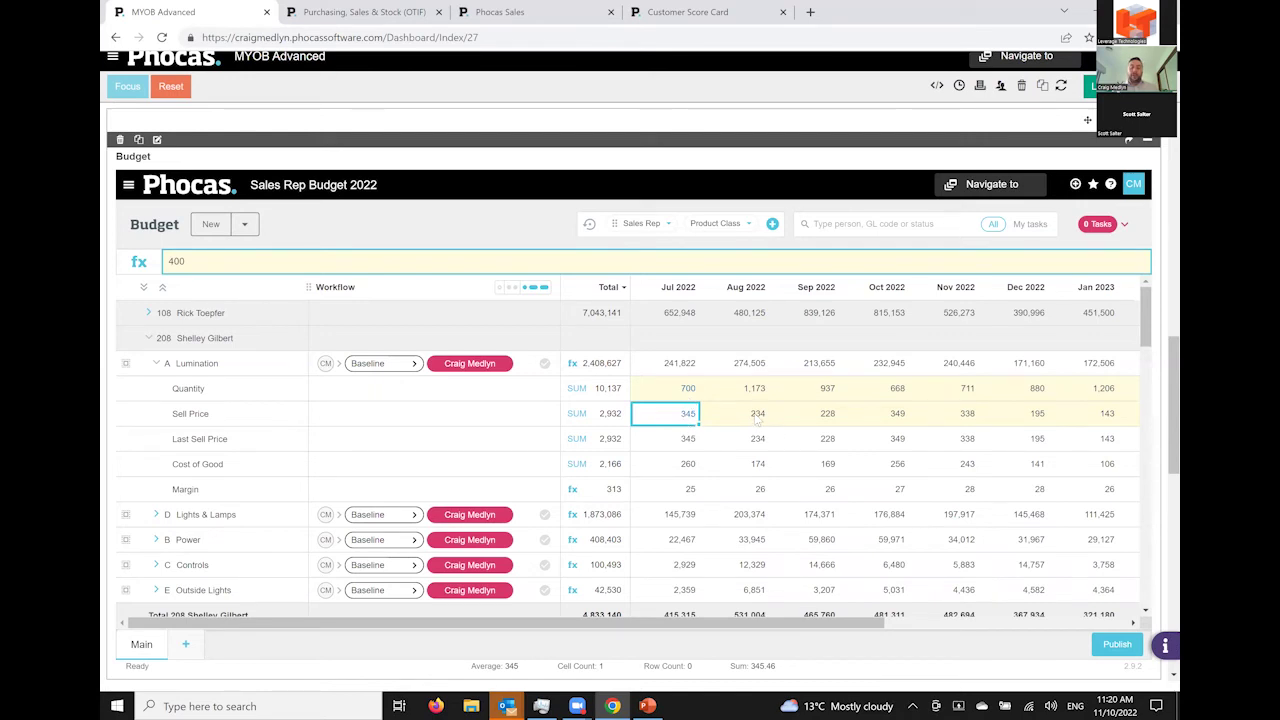
Raise Lumination's Jul 2022 Quantity to 1,000, lifting the budget total to 2,512,265
click(682, 395)
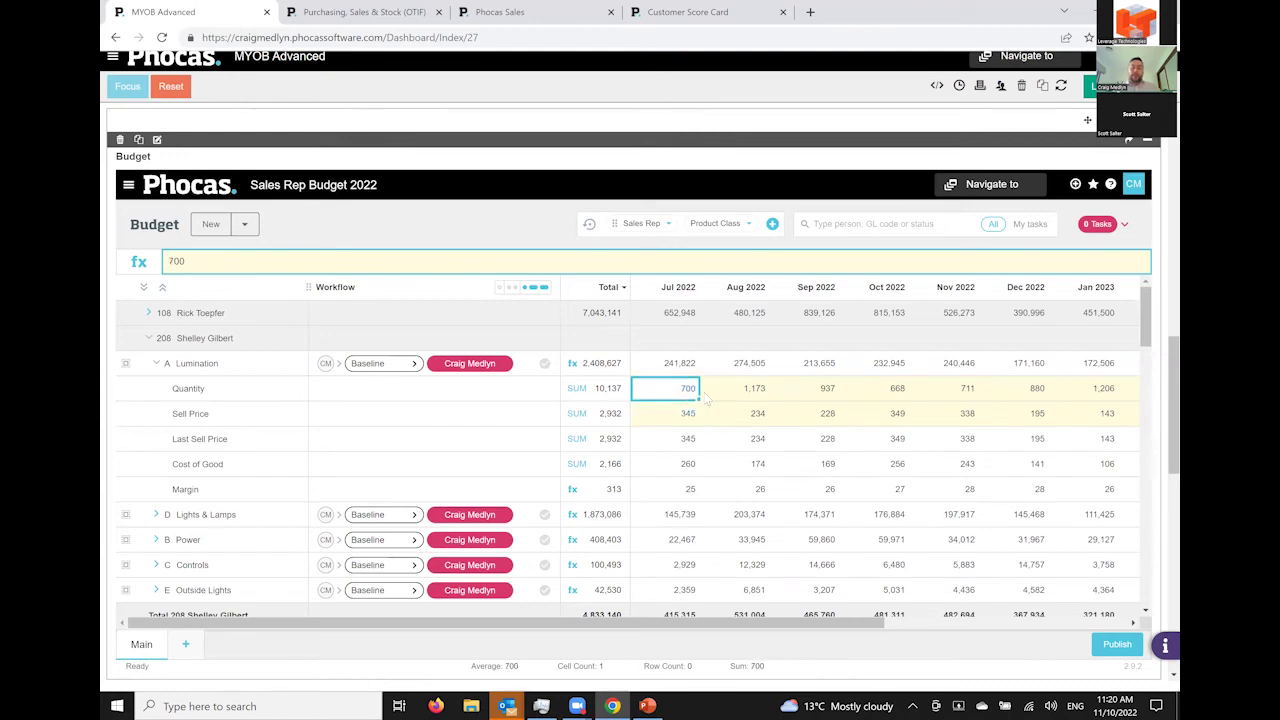
text(1000)
key(Tab)
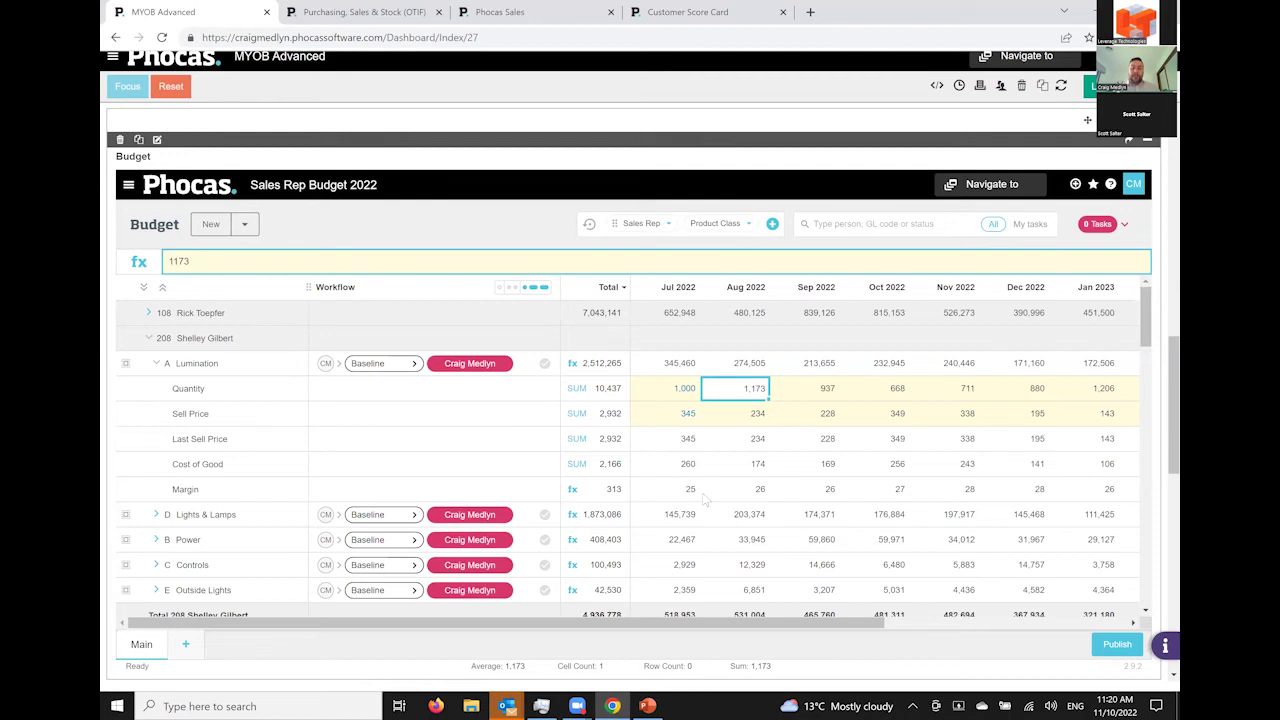
click(688, 417)
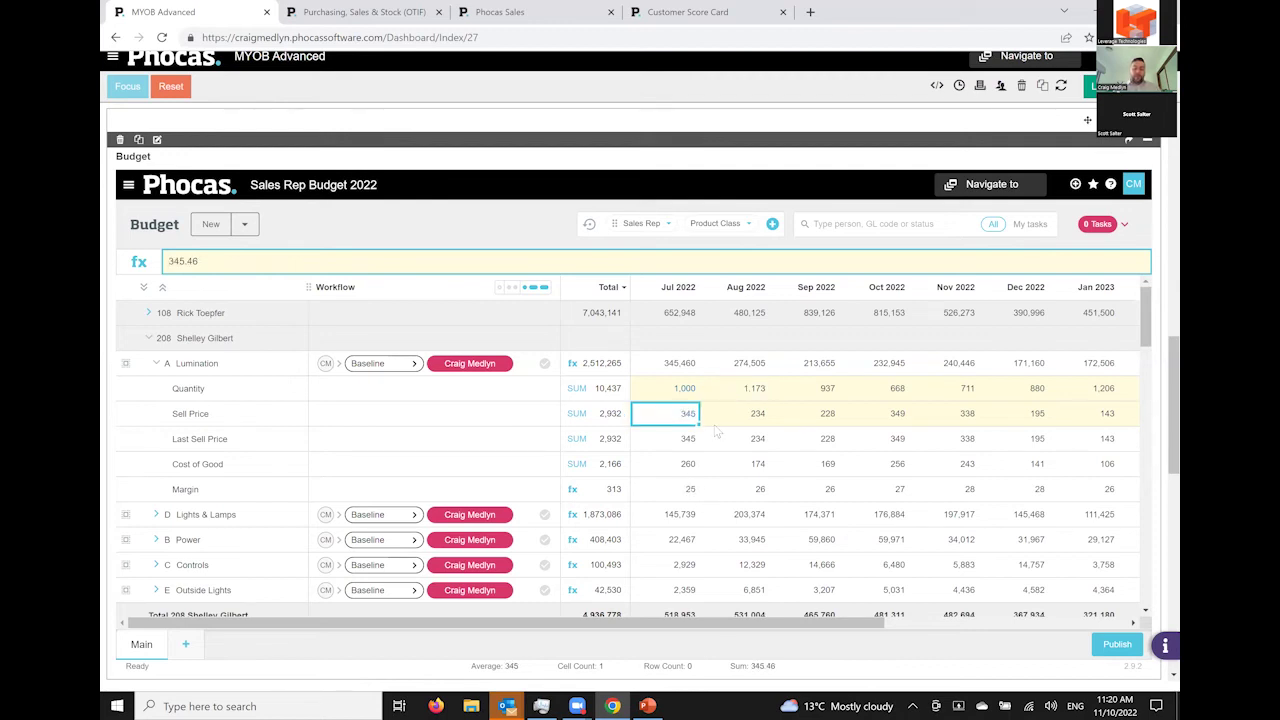
Enter a Lumination Sell Price of 370 for Jul 2022 and fill it across Aug and Sep 2022
text(370)
key(Tab)
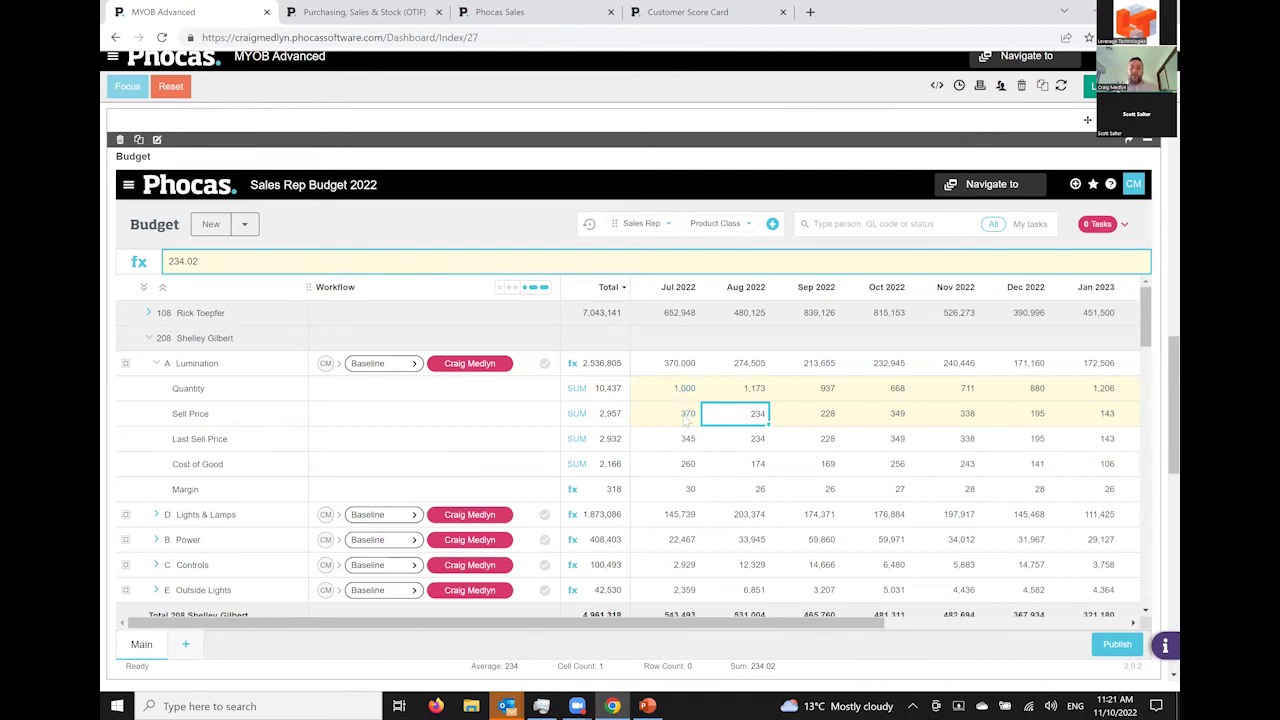
drag(688, 420, 836, 429)
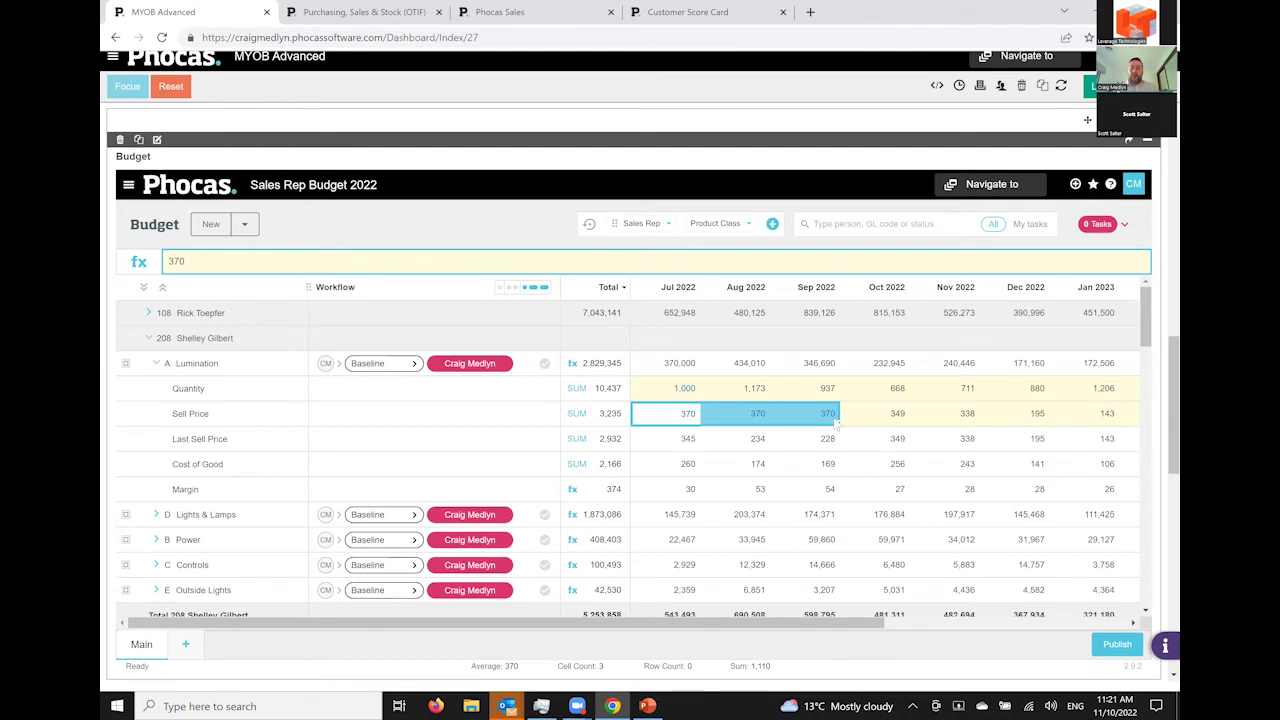
click(757, 392)
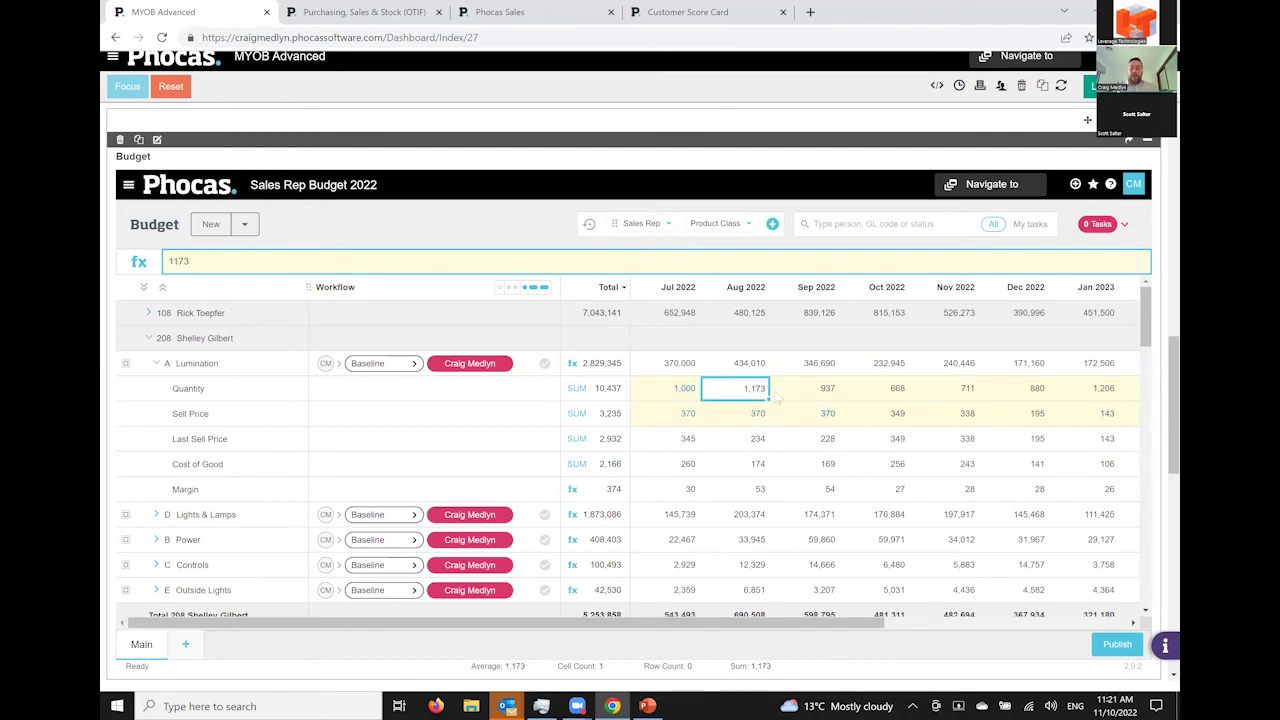
Enter a Sell Price of 250 for Oct 2022 and fill it across Nov and Dec 2022
click(898, 420)
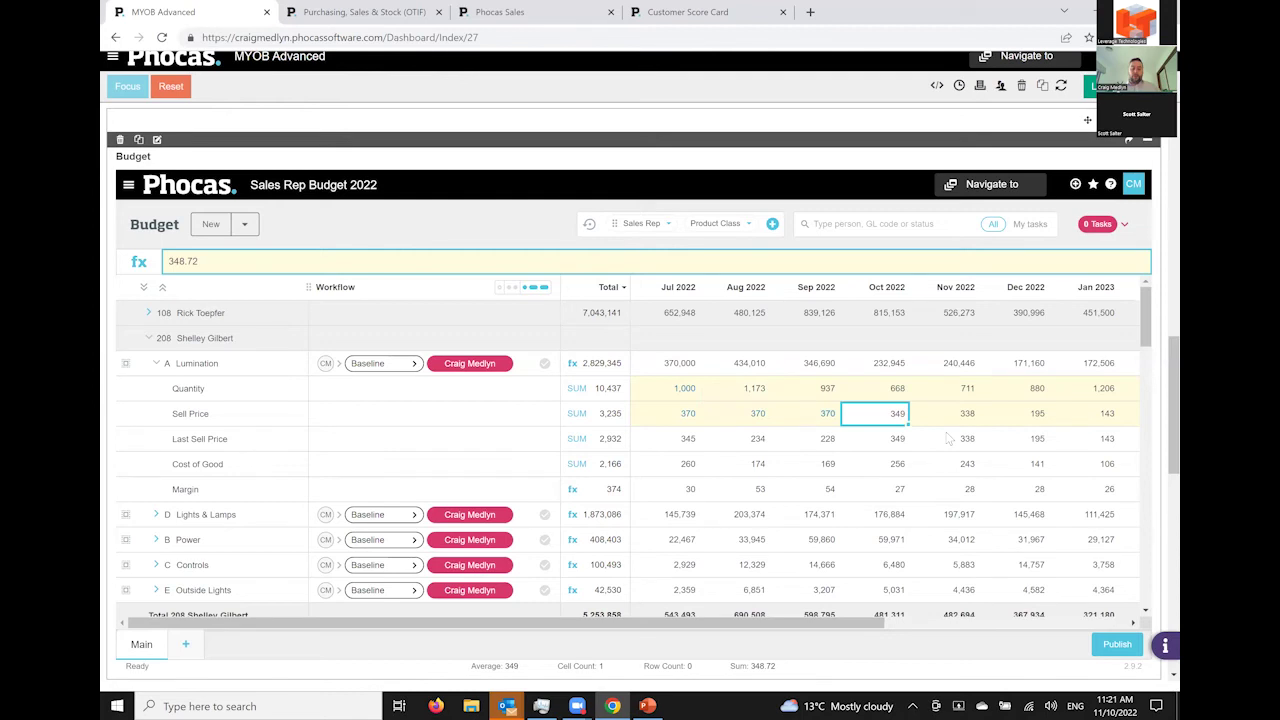
text(250)
key(Tab)
drag(900, 420, 1032, 430)
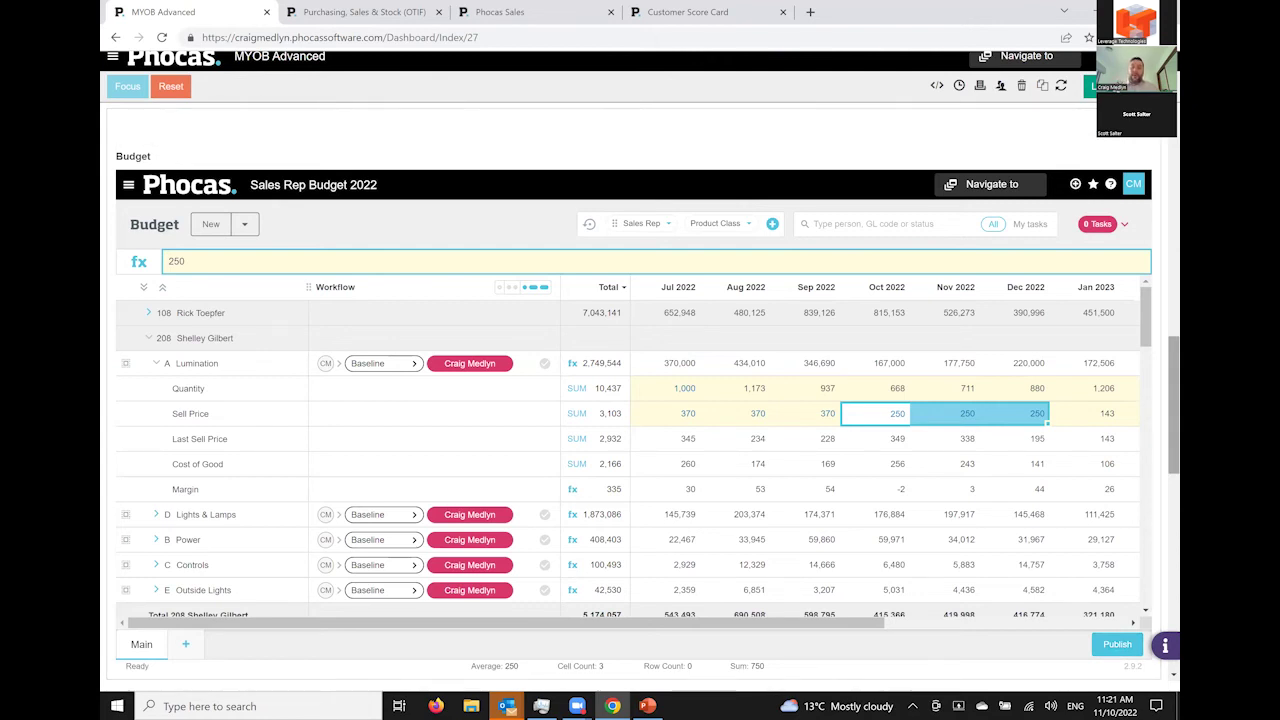
scroll(643, 400, up, 1)
scroll(656, 238, up, 10)
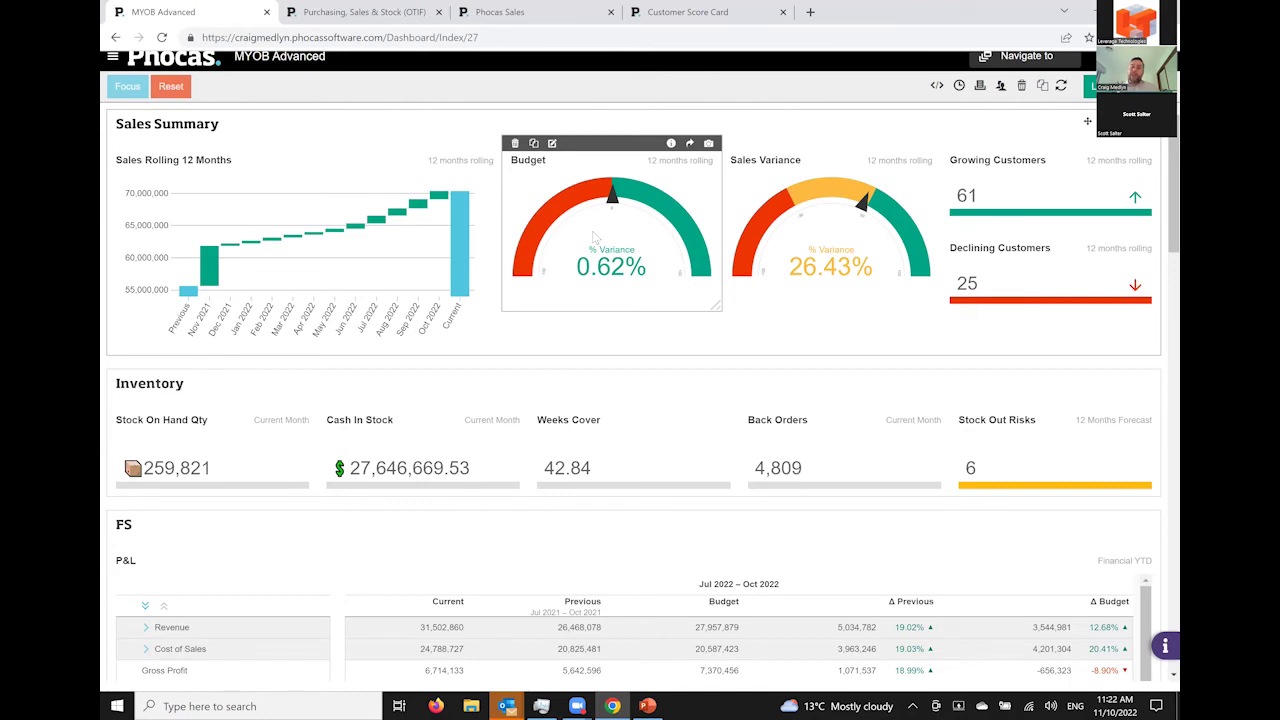
Open the Budget gauge's sales-versus-budget analysis by rep and select sales rep 208
click(689, 143)
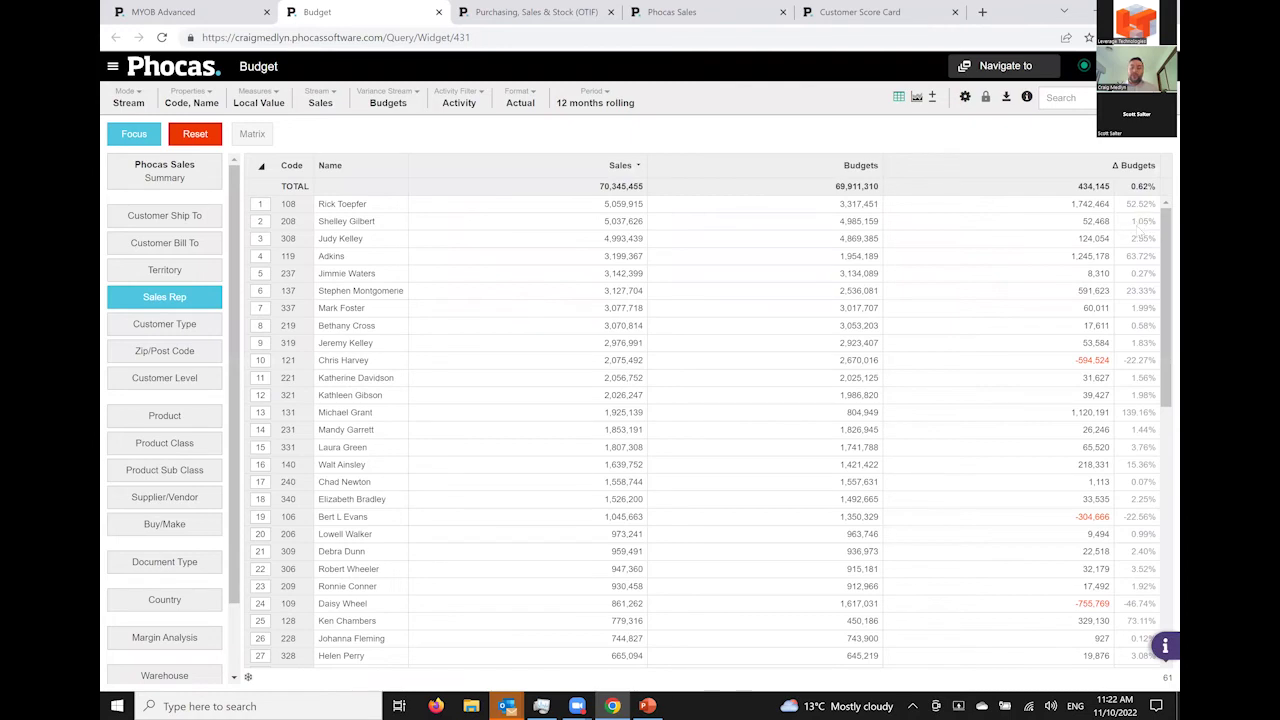
click(266, 224)
Drill sales rep 208's figures down by Product Class
click(186, 450)
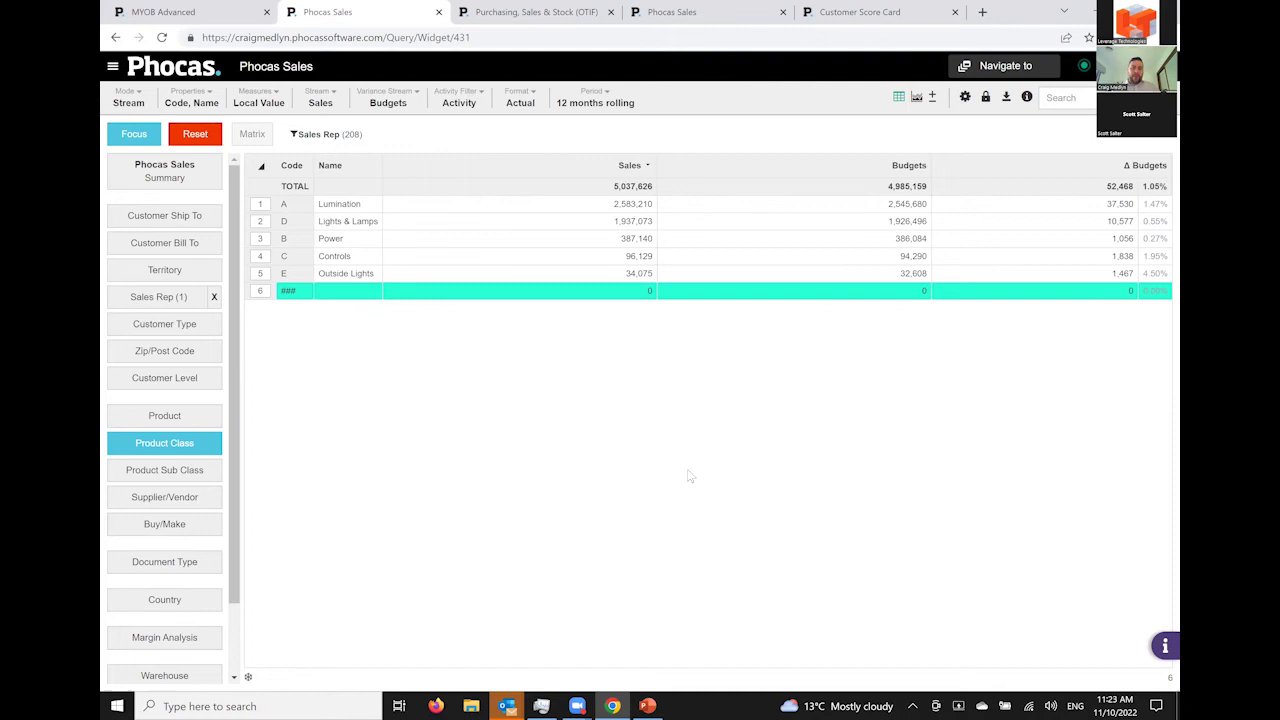
Bring the PowerPoint deck forward and run the slide show from the Demo slide to Q&A
mouse_move(660, 705)
click(660, 705)
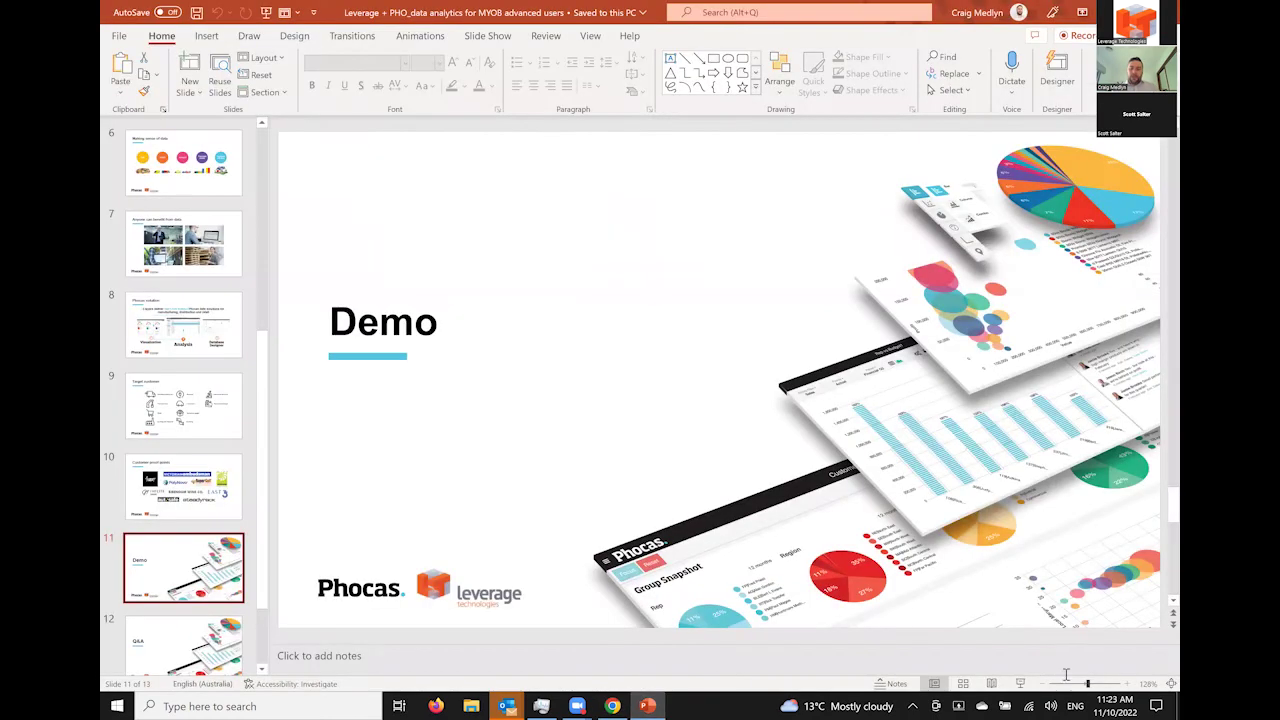
click(1019, 684)
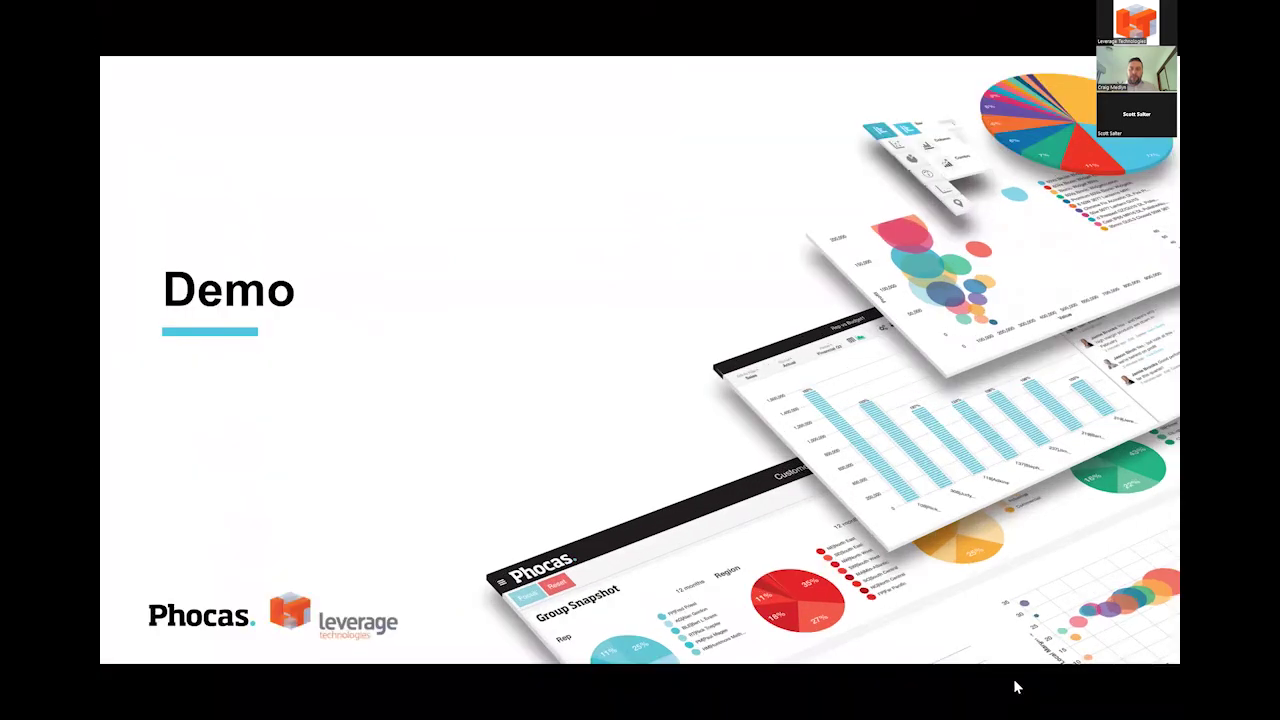
key(Right)
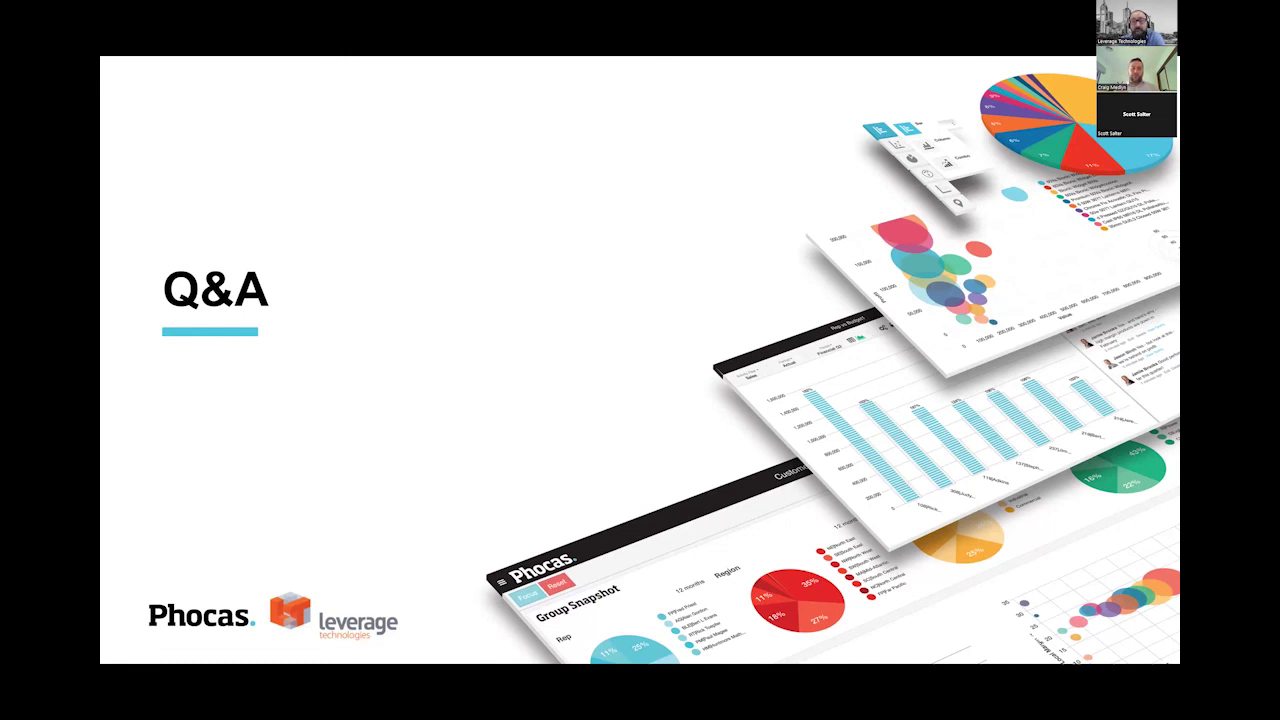
Advance the slideshow from Q&A to the closing Thank you slide
click(643, 377)
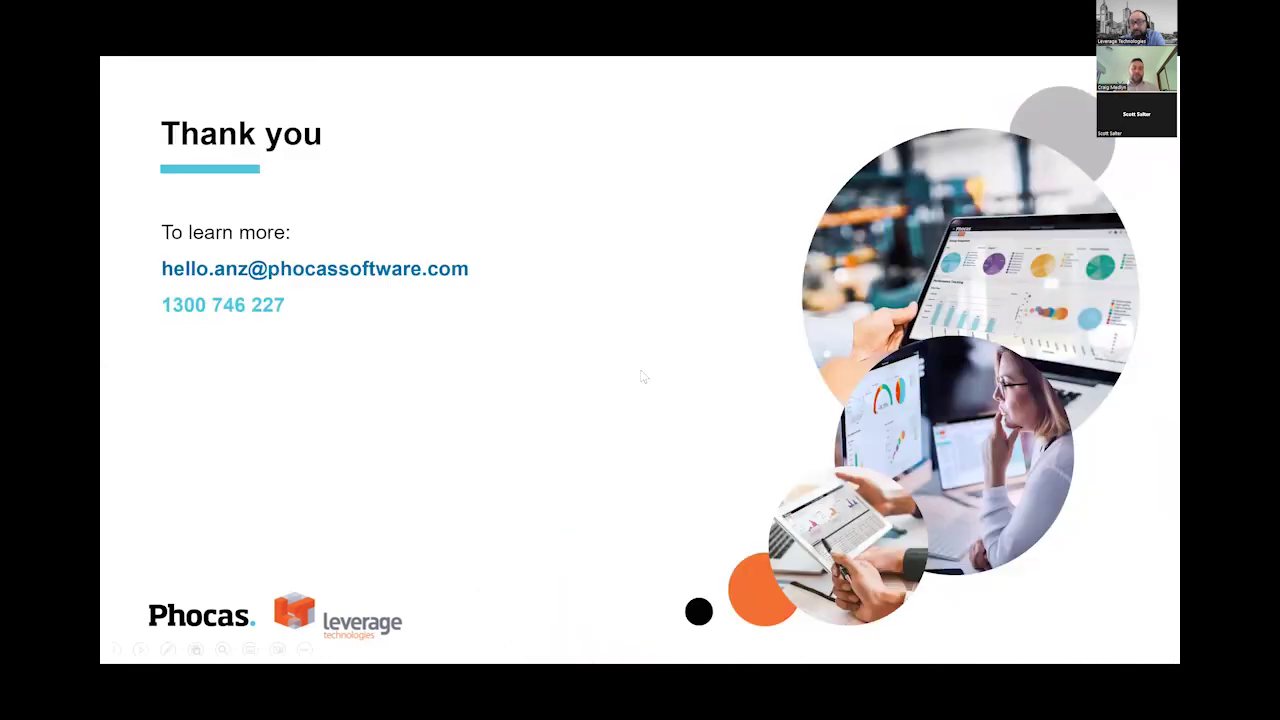